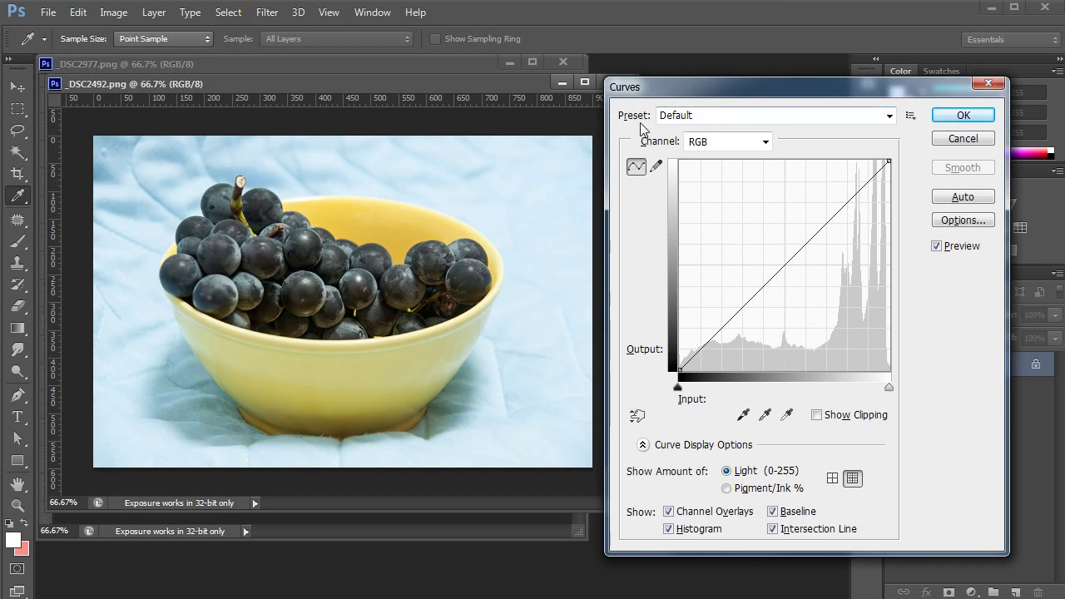
- Check the Curves preset and channel options, keep Default and RGB, and apply the adjustment to the grape bowl photo
click(800, 115)
click(801, 114)
click(772, 124)
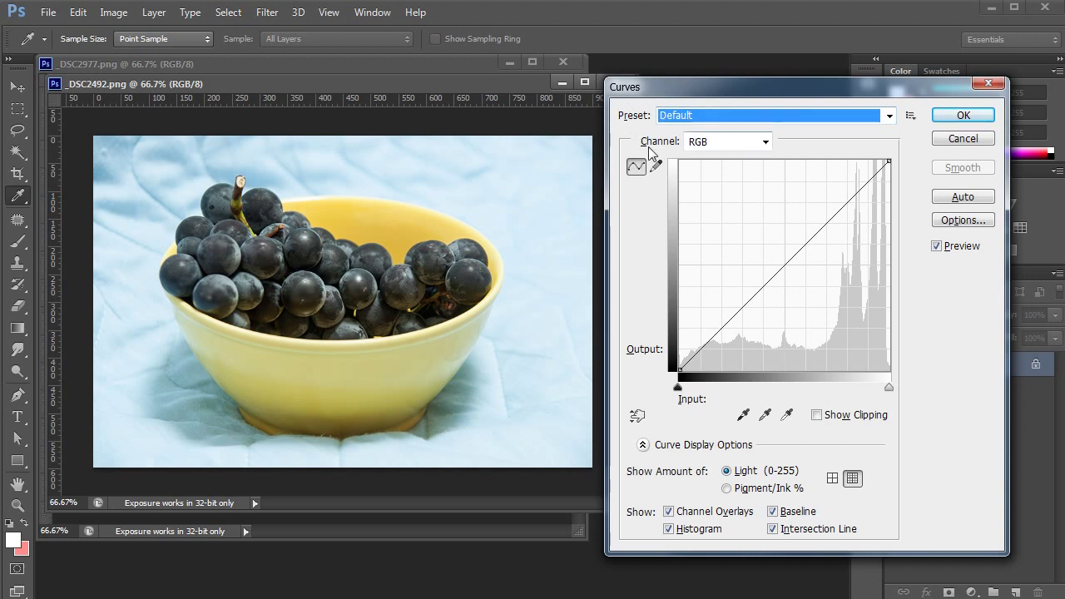
click(732, 144)
click(734, 147)
click(734, 145)
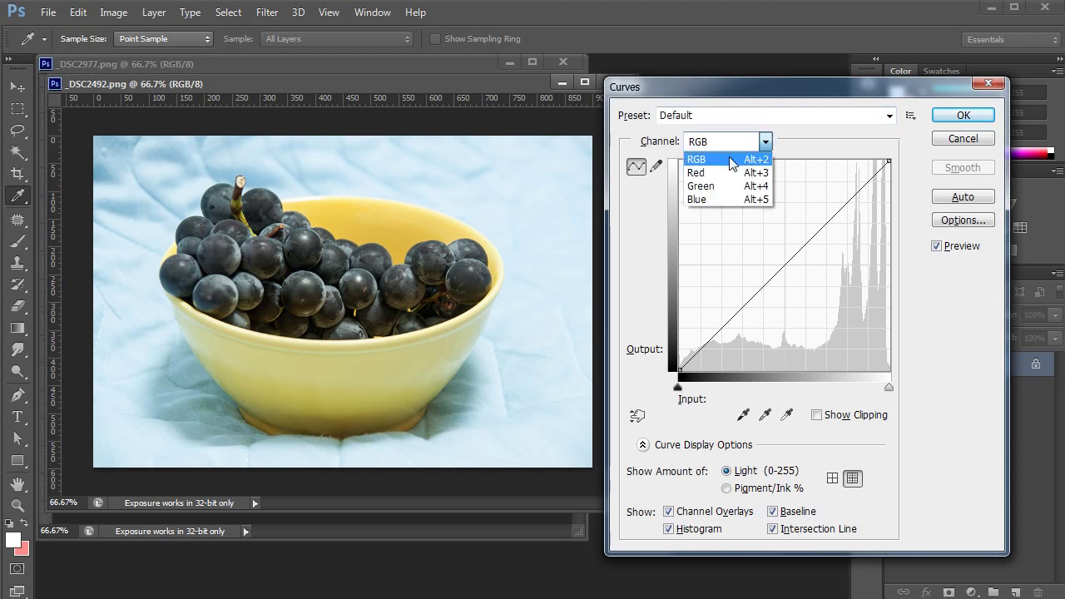
click(745, 158)
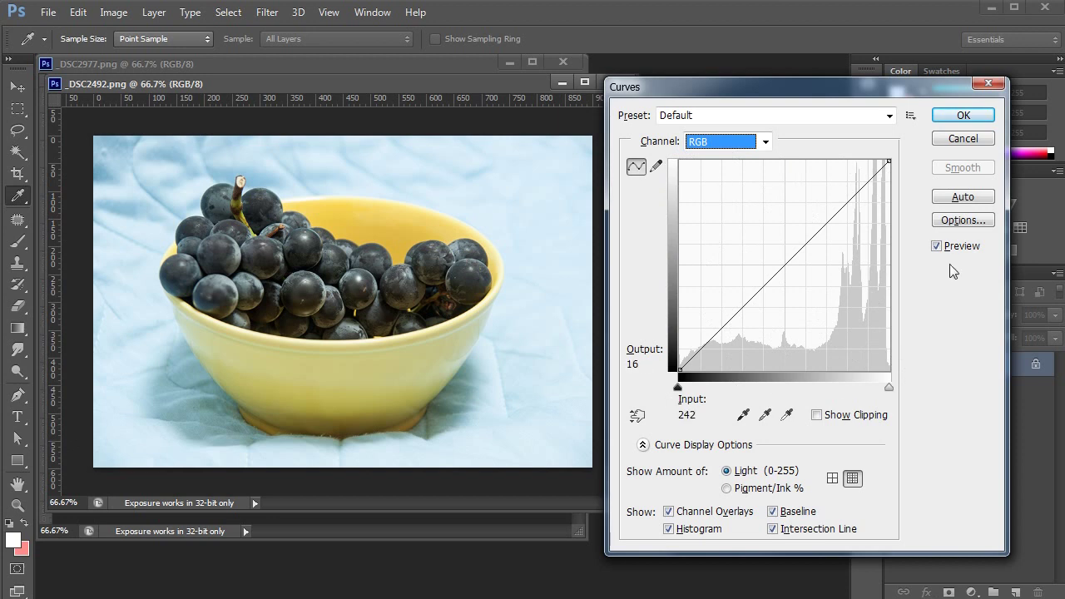
click(961, 116)
key(z)
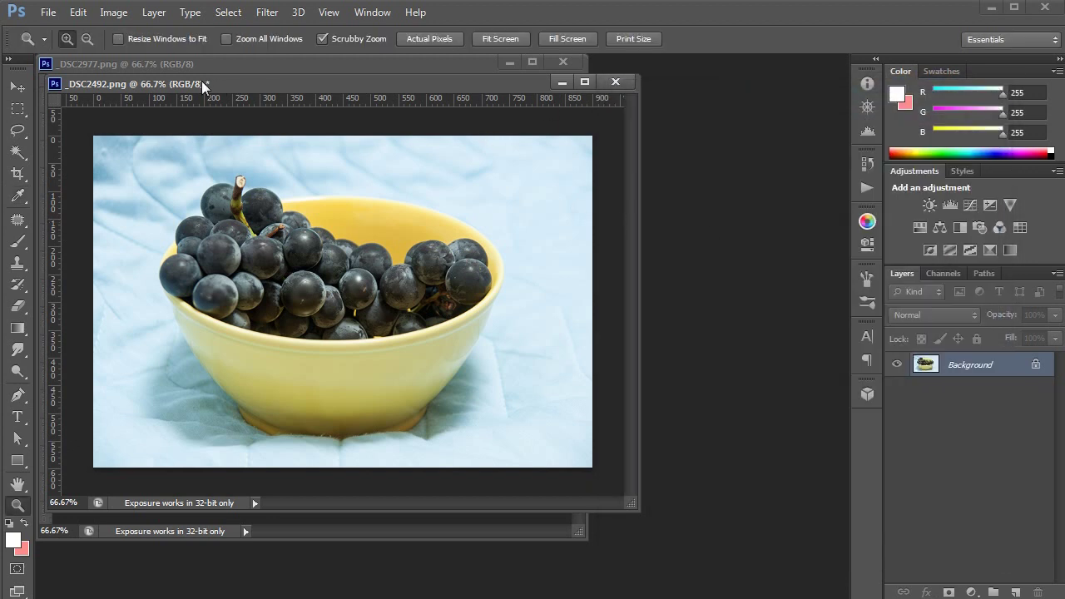
- Open Levels for the grape bowl photo, examine the Red, Green, Blue and RGB channel histograms, and close it without applying
click(116, 12)
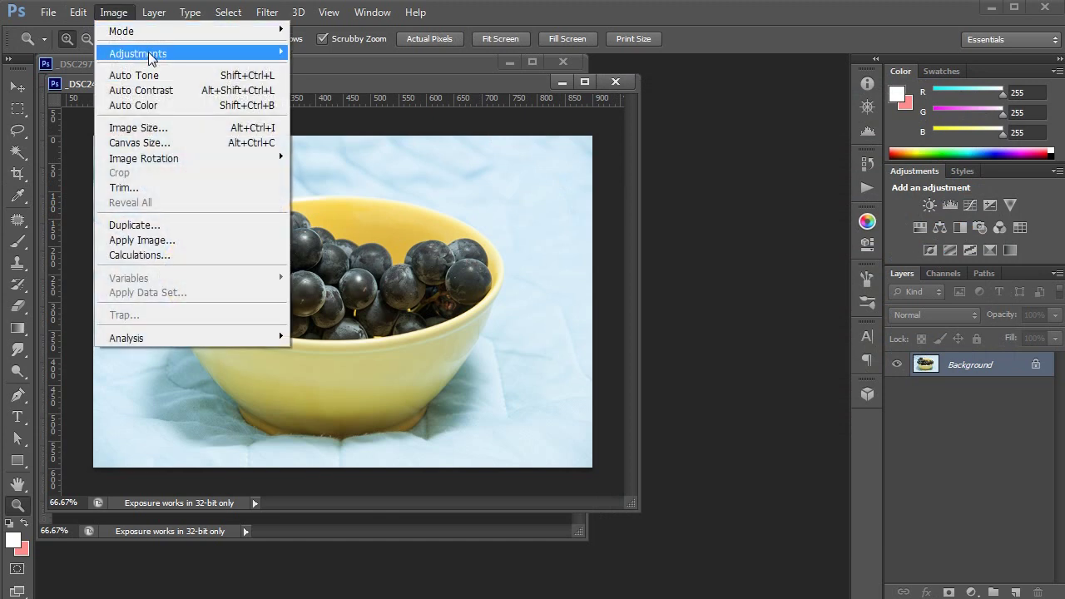
mouse_move(151, 56)
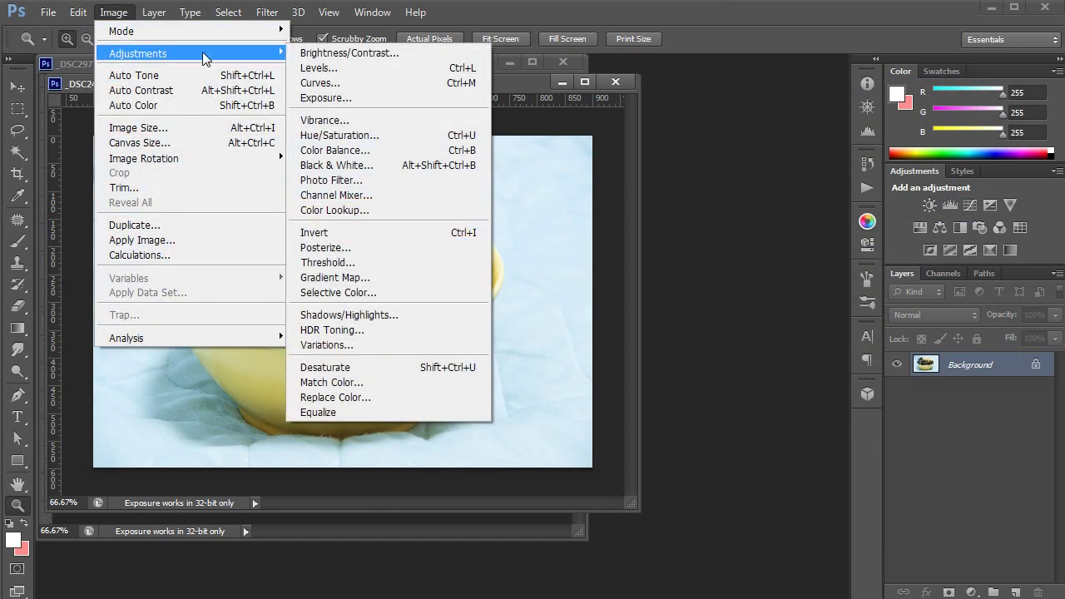
click(386, 77)
drag(751, 197, 741, 165)
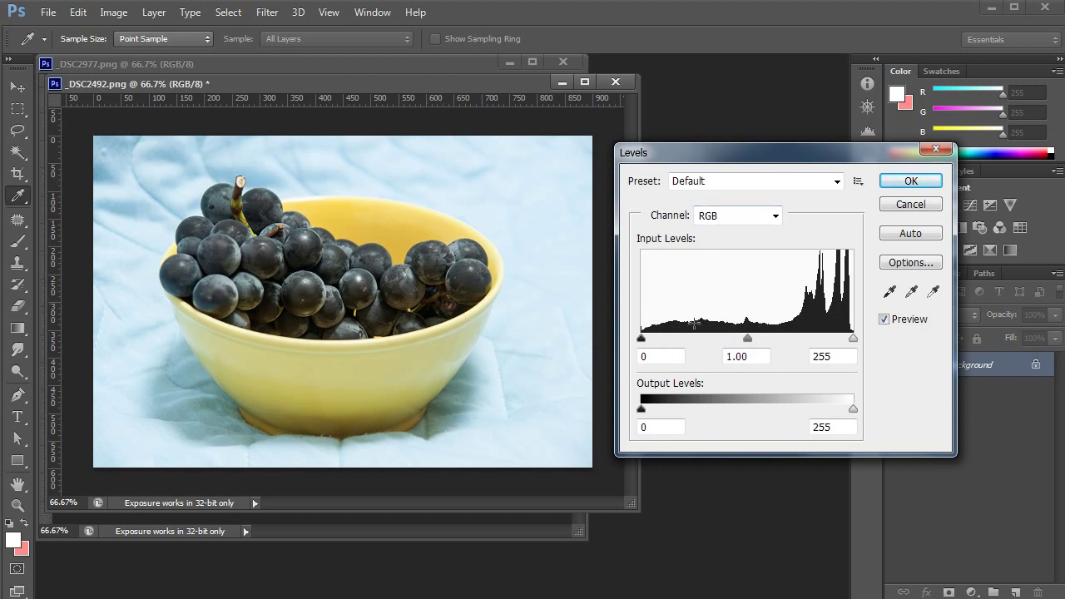
click(762, 218)
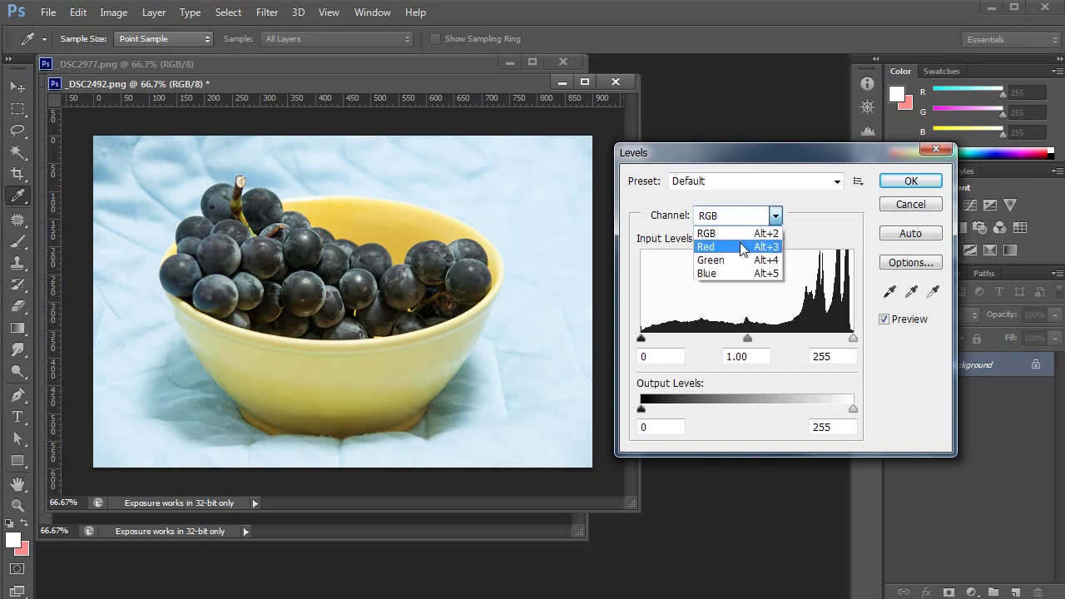
click(744, 243)
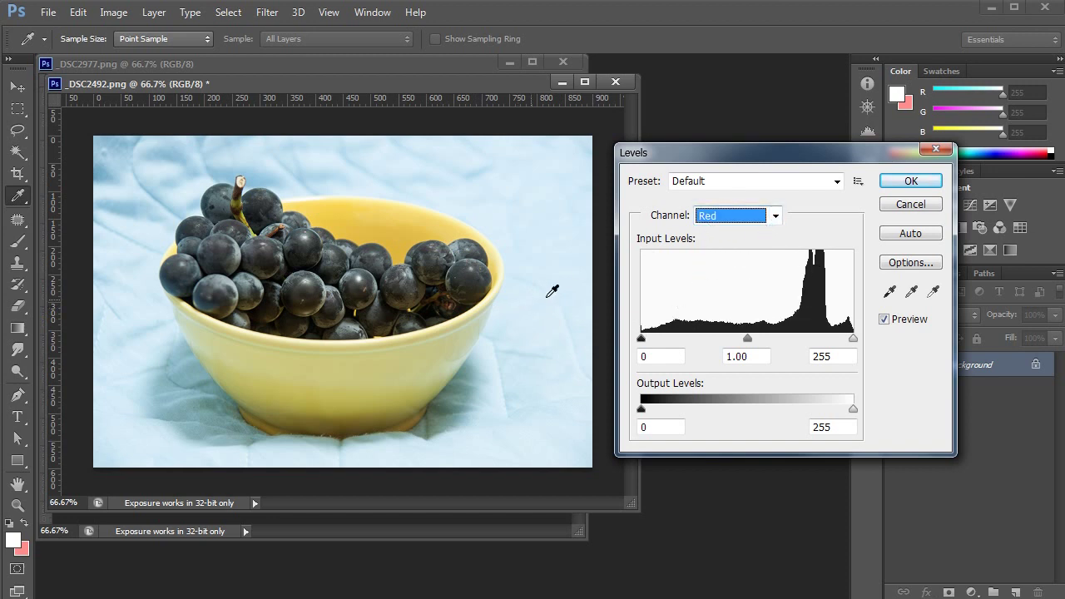
click(772, 216)
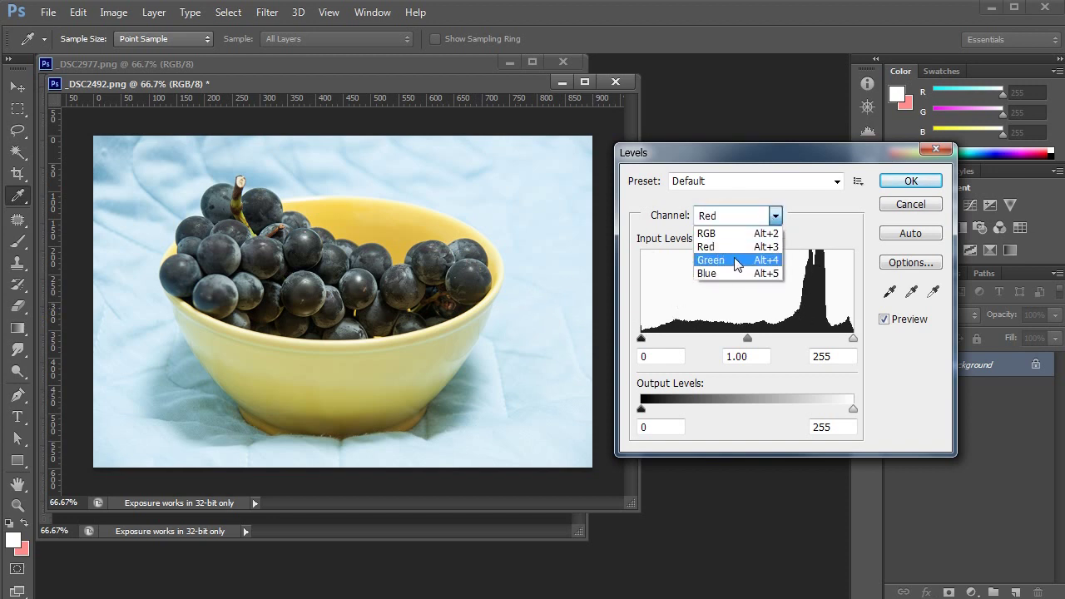
click(735, 263)
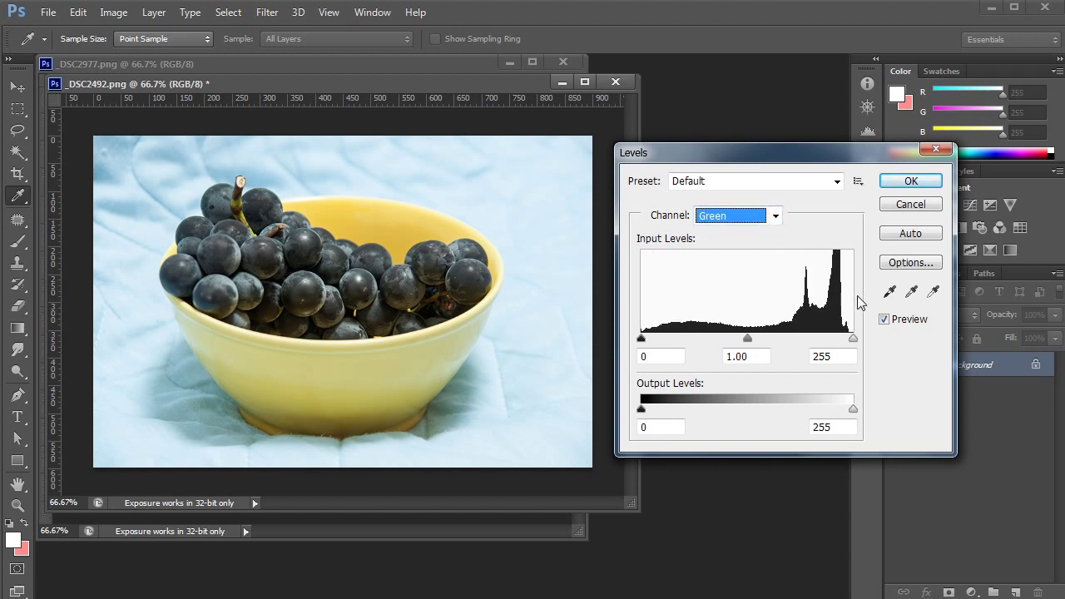
click(773, 216)
click(737, 275)
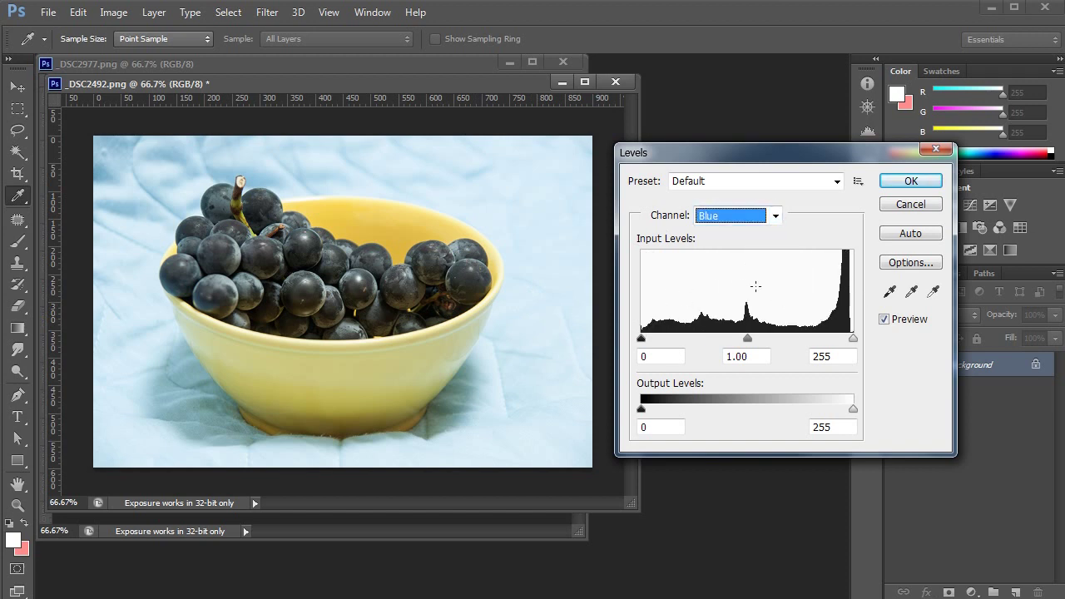
click(773, 216)
click(753, 233)
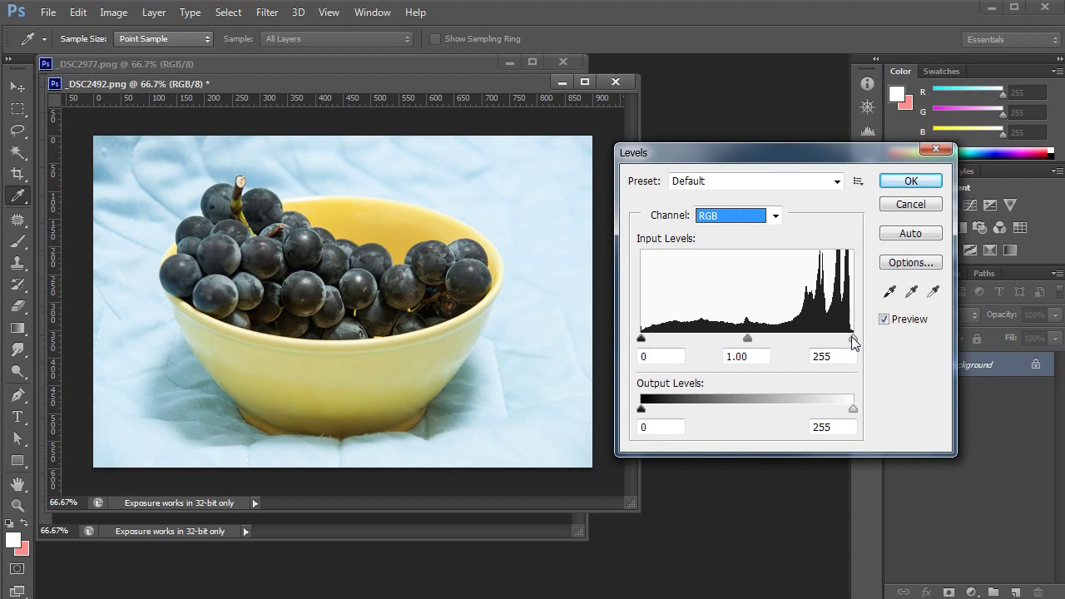
click(910, 203)
key(z)
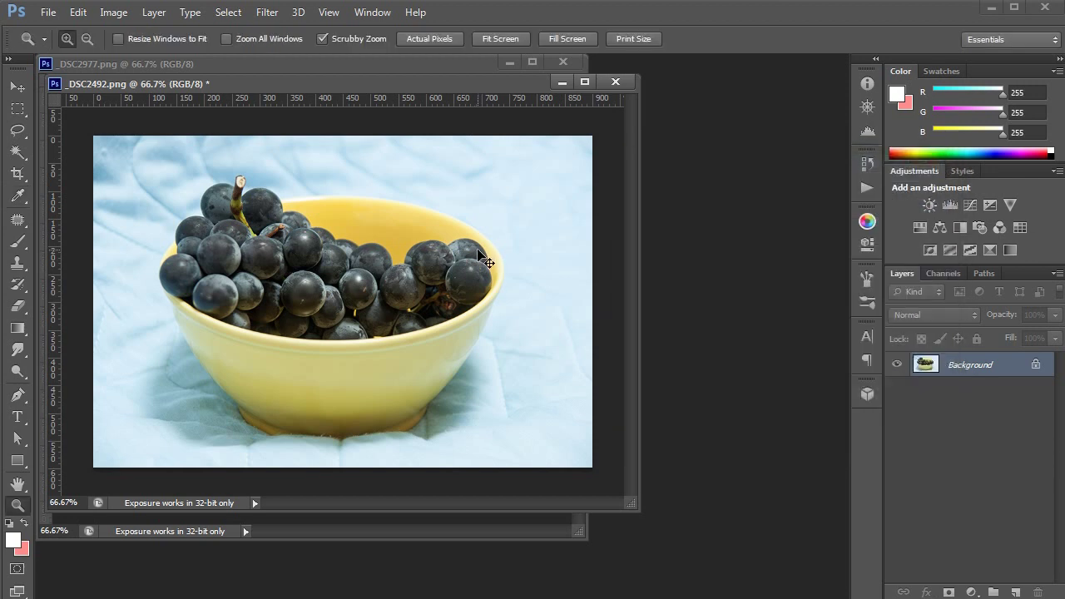
- Desaturate the grape bowl photo, examine its Levels histogram without applying anything, and undo the desaturation
key(ctrl+shift+u)
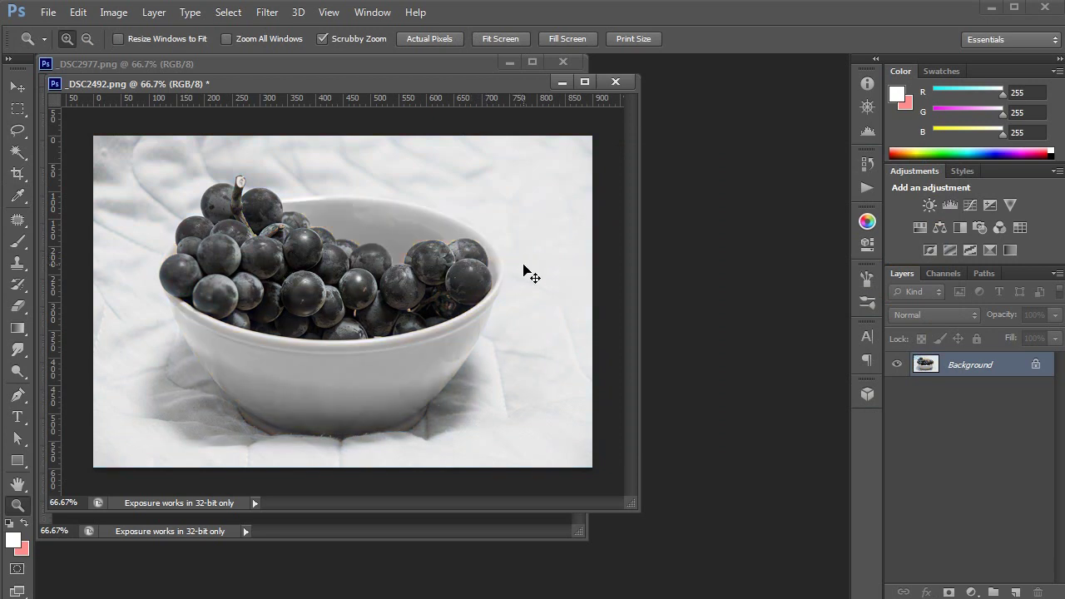
key(ctrl+l)
drag(691, 162, 715, 154)
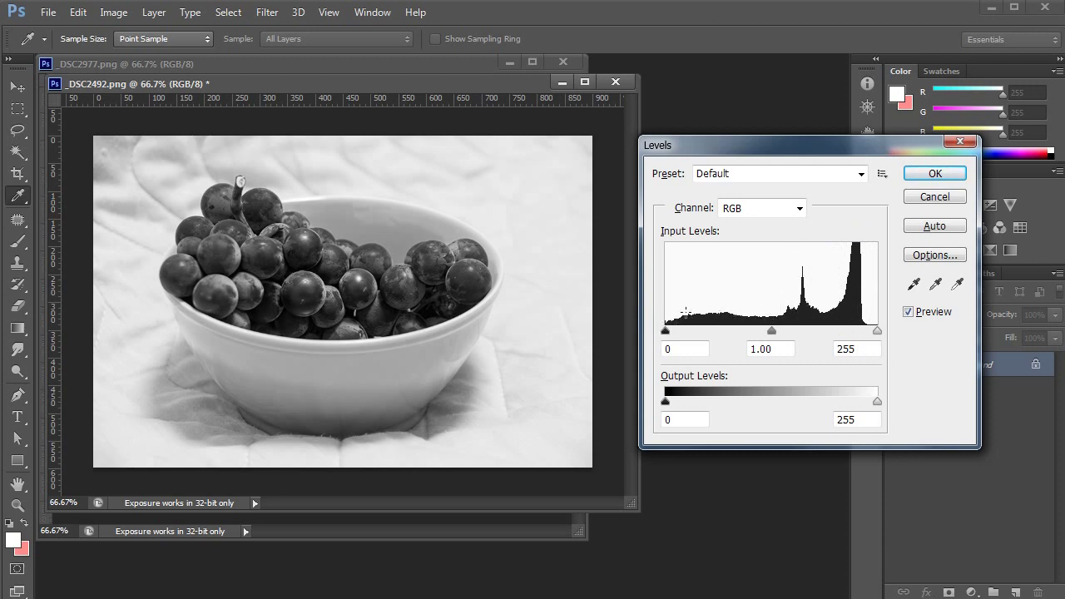
click(949, 200)
key(z)
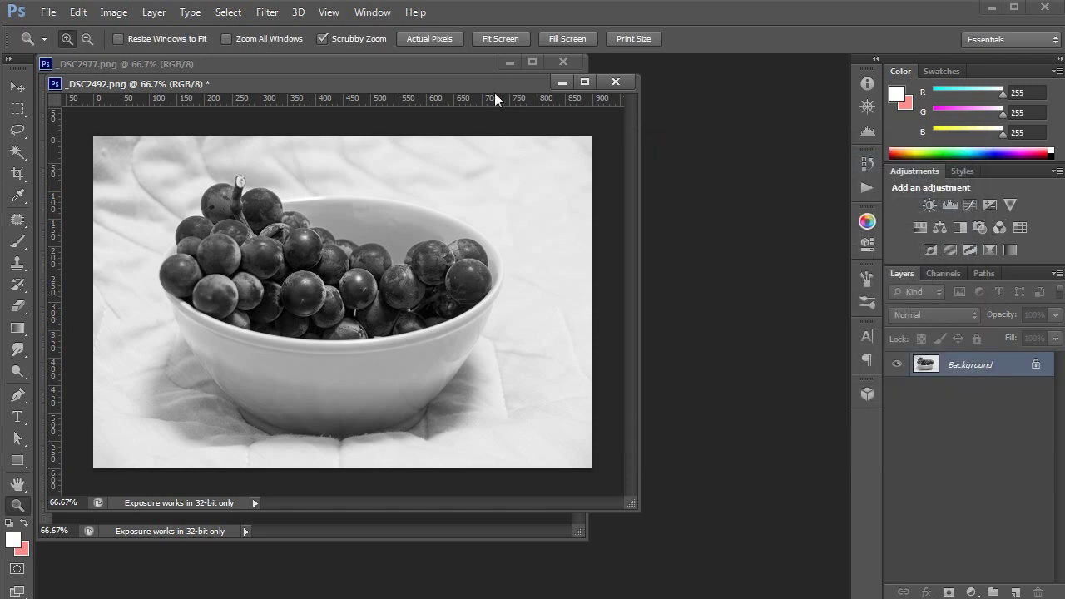
key(ctrl+alt+z)
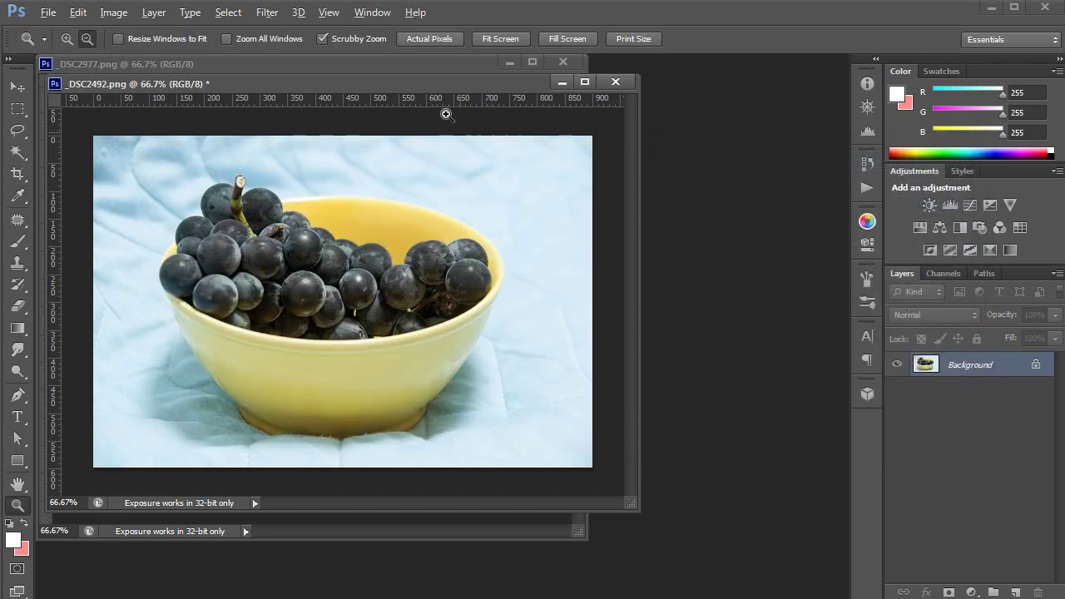
- Bring the crosswalk photo _DSC2977.png forward and examine its histogram in Levels without applying any adjustment
click(429, 63)
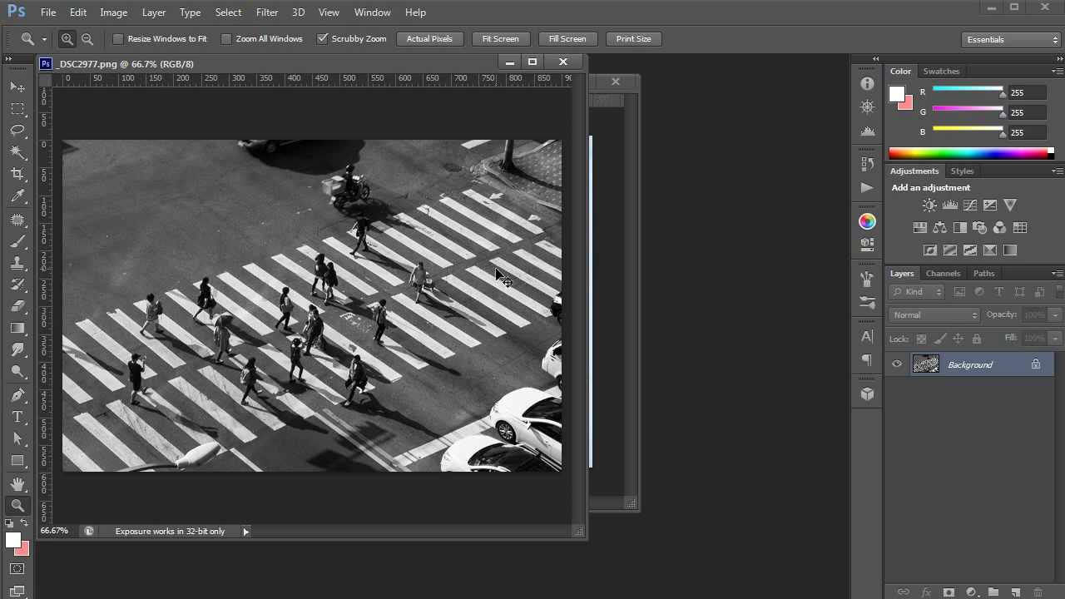
key(ctrl+l)
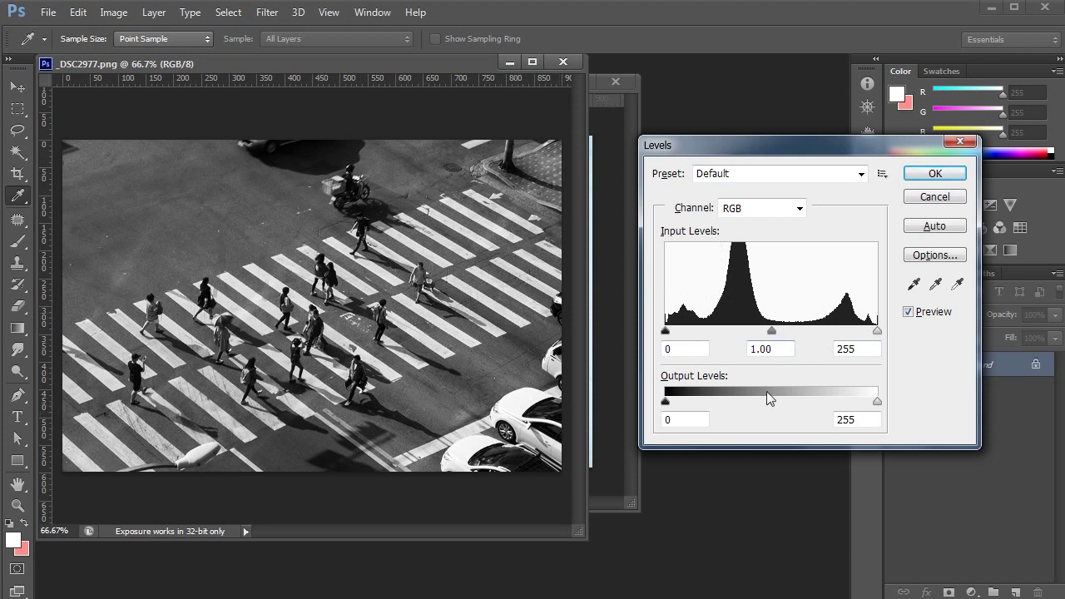
click(934, 198)
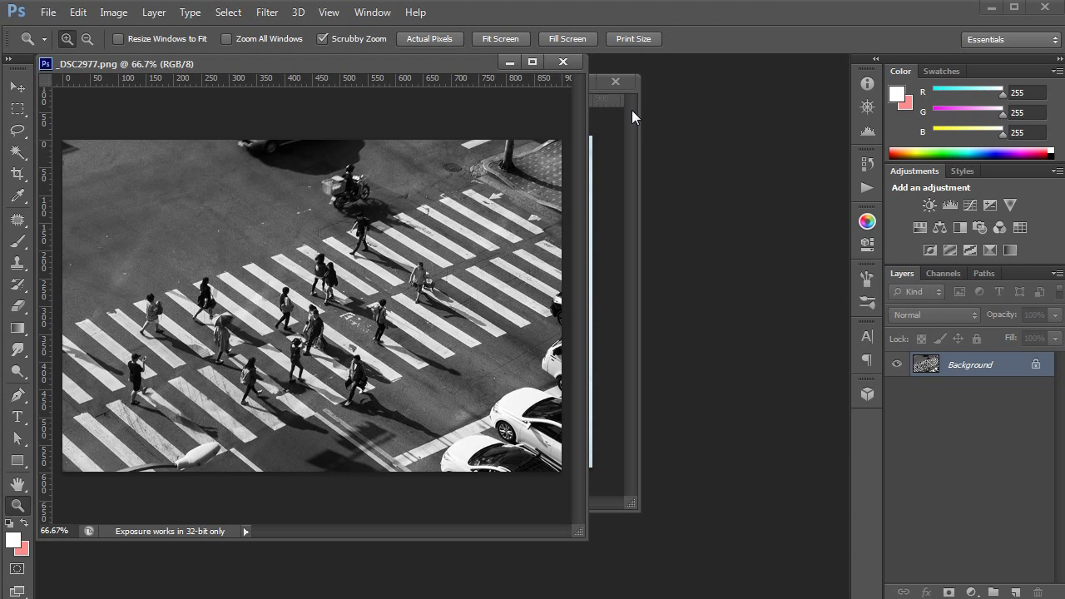
- Return to the grape bowl photo _DSC2492.png, open Levels, and go through its input and output level fields and sliders
click(631, 109)
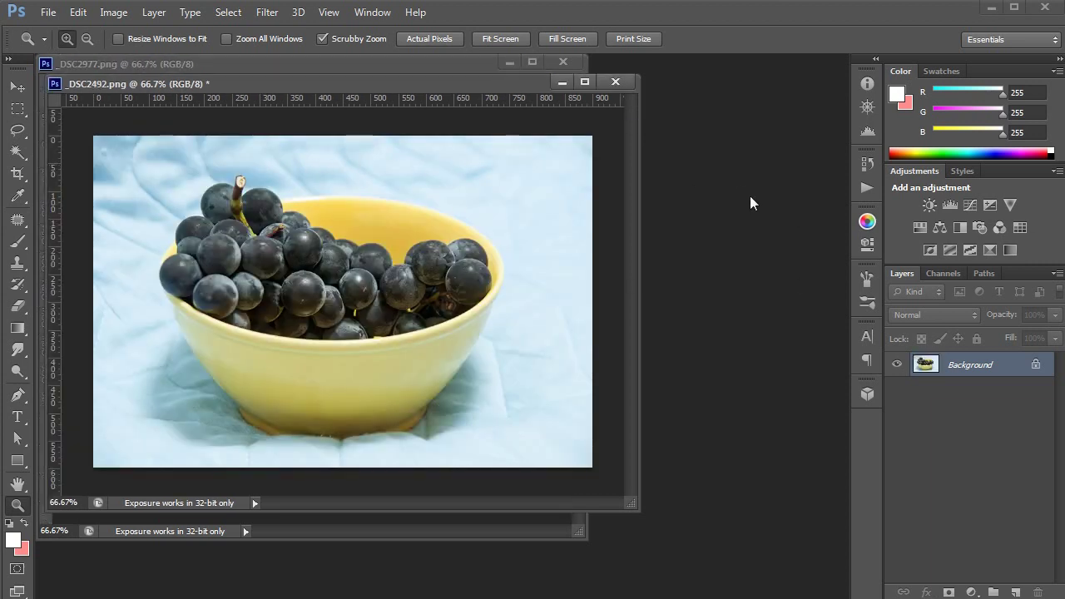
key(i)
key(ctrl+l)
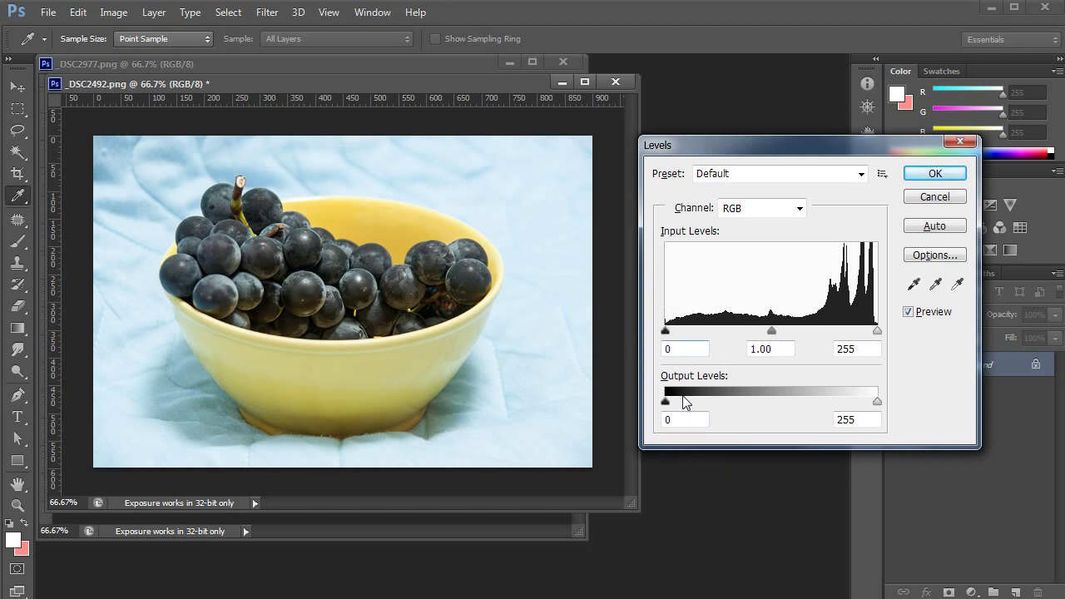
click(684, 349)
click(692, 422)
click(867, 348)
click(869, 419)
double_click(868, 419)
click(868, 416)
double_click(865, 420)
click(683, 348)
click(665, 405)
- Lower the output white level to 179 to preview the darkened highlights, and restore it to 255
drag(875, 407, 815, 407)
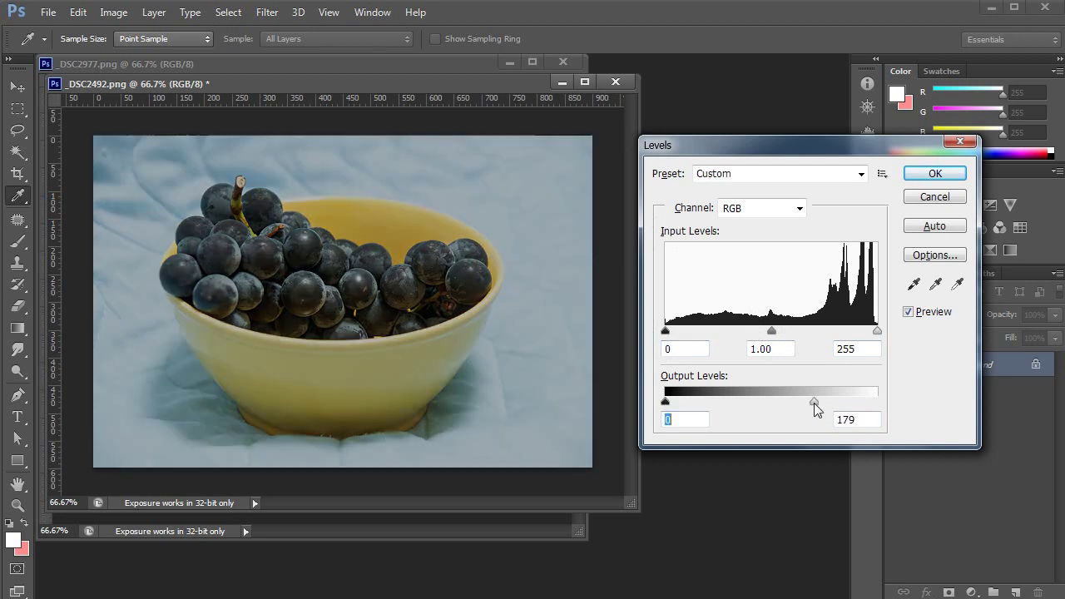
drag(665, 403, 592, 403)
drag(815, 402, 980, 399)
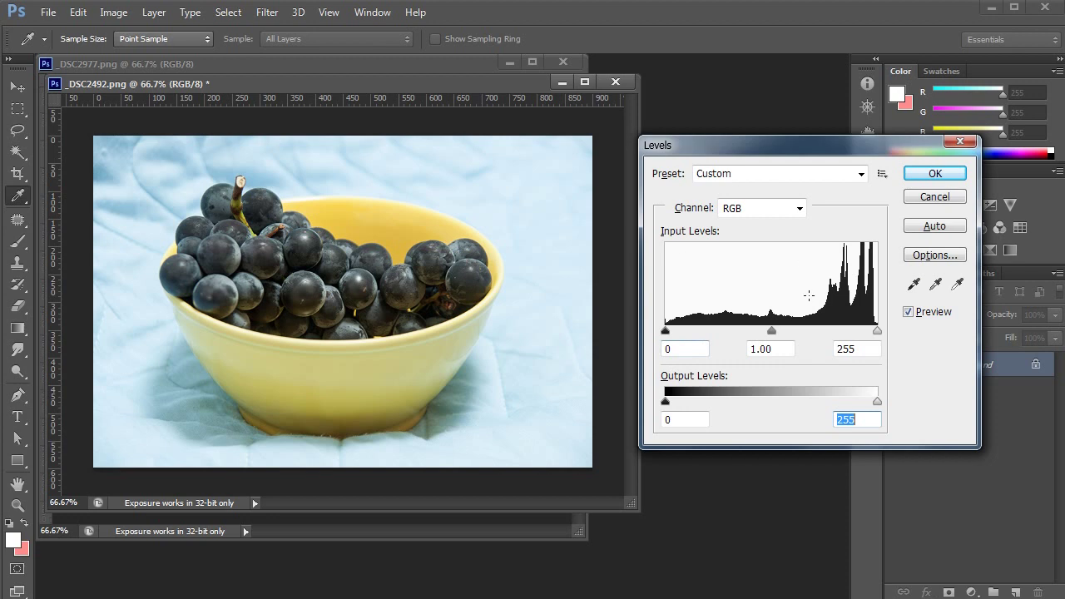
- Preview the midtone input level at 9.99, 0.01 and 3.40, and reset it to 1
click(779, 350)
double_click(779, 349)
drag(779, 332, 578, 343)
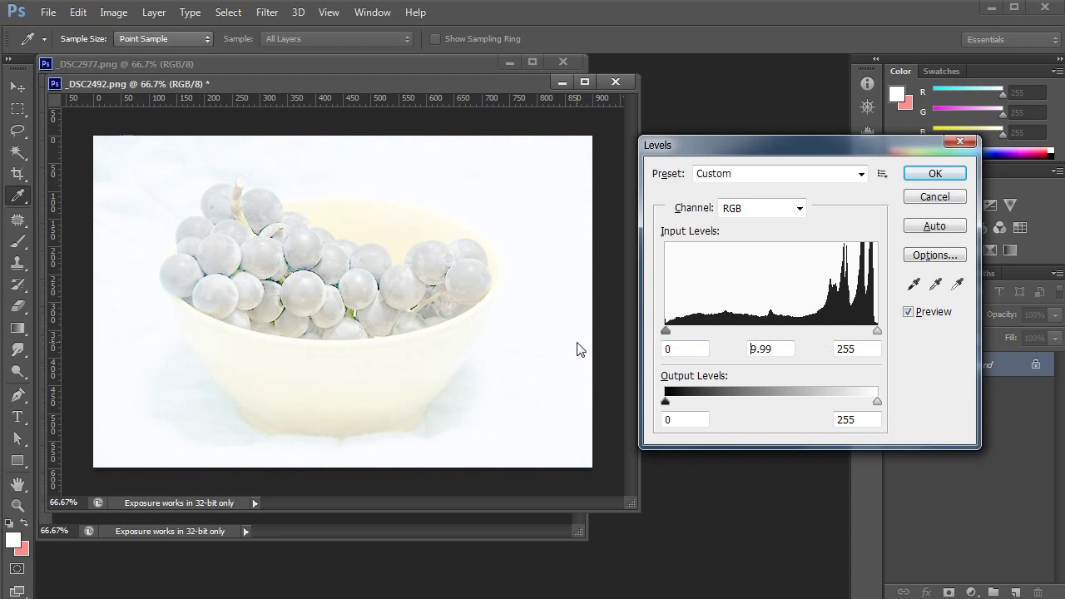
drag(580, 349, 905, 355)
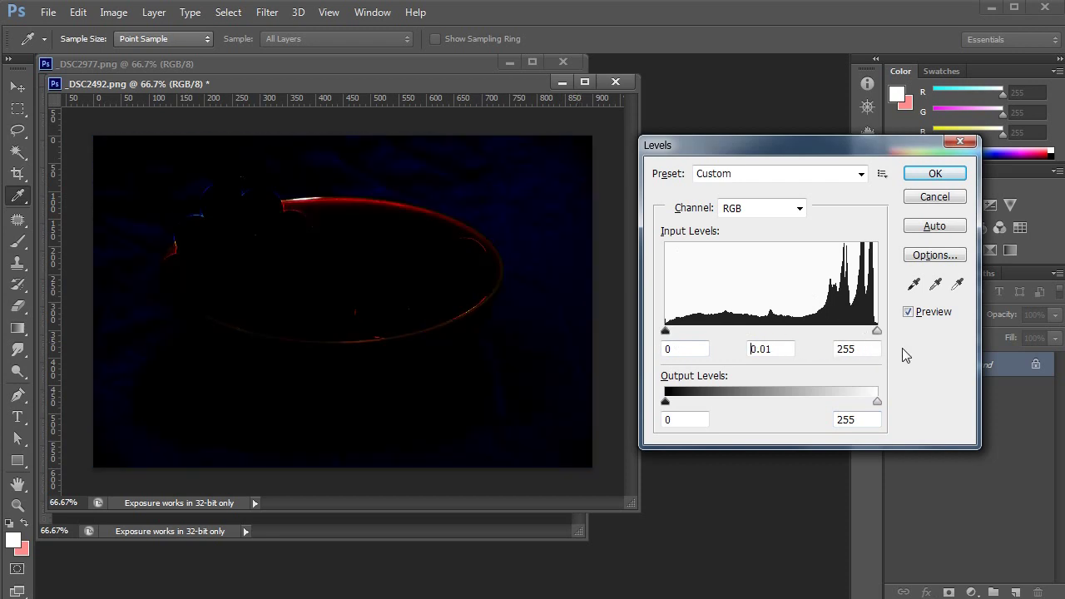
drag(905, 355, 685, 337)
double_click(770, 341)
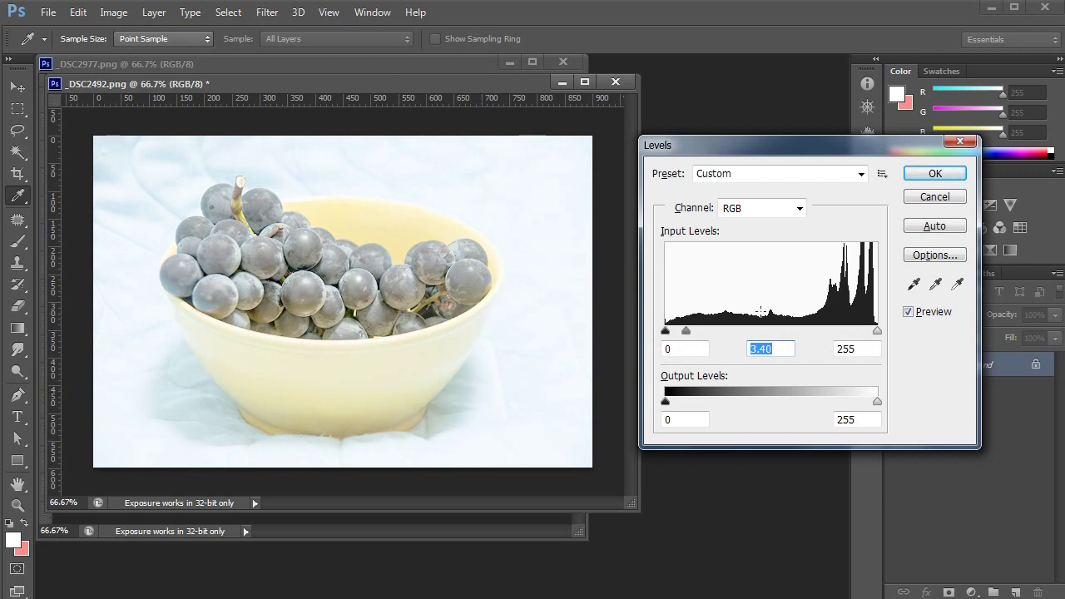
drag(686, 330, 751, 350)
text(1)
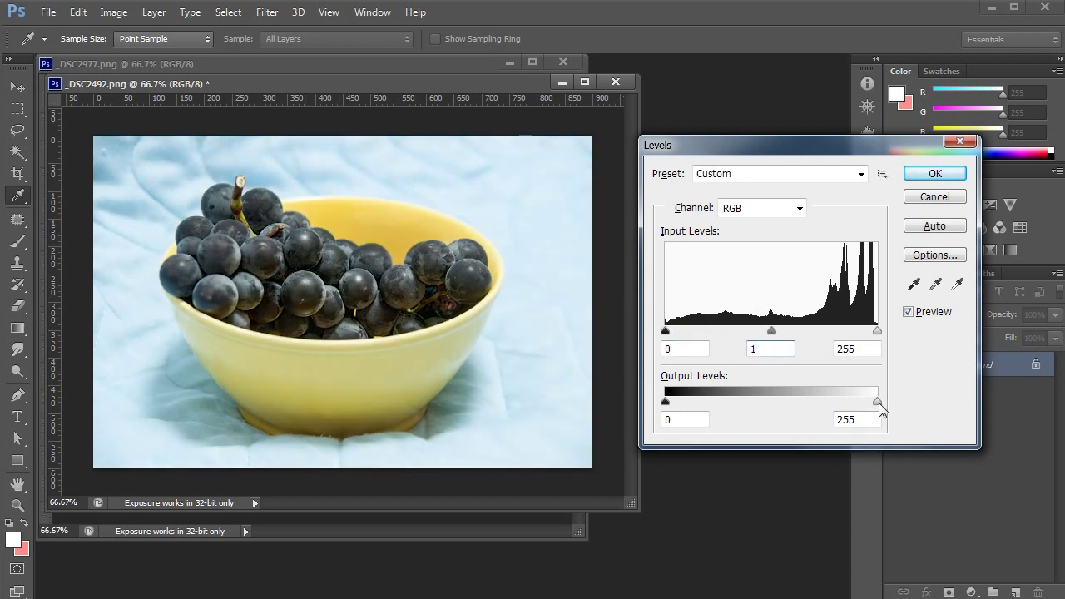
- Compare a dark midtone level of about 0.08 with a bright one of 4.28, and return the midtones to 1
drag(772, 331, 864, 331)
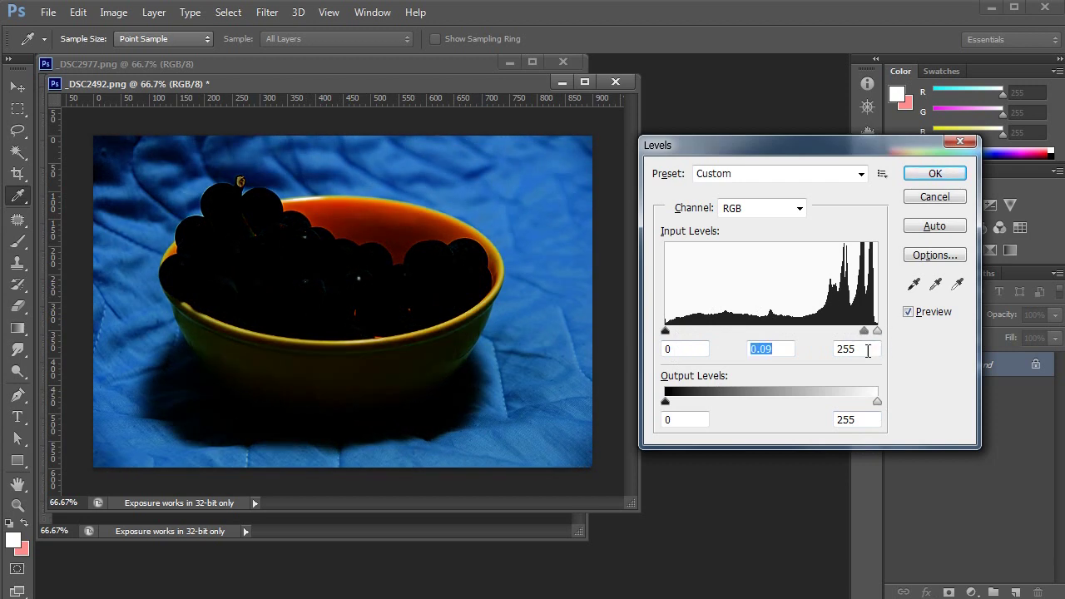
key(Tab)
click(875, 347)
drag(865, 332, 866, 332)
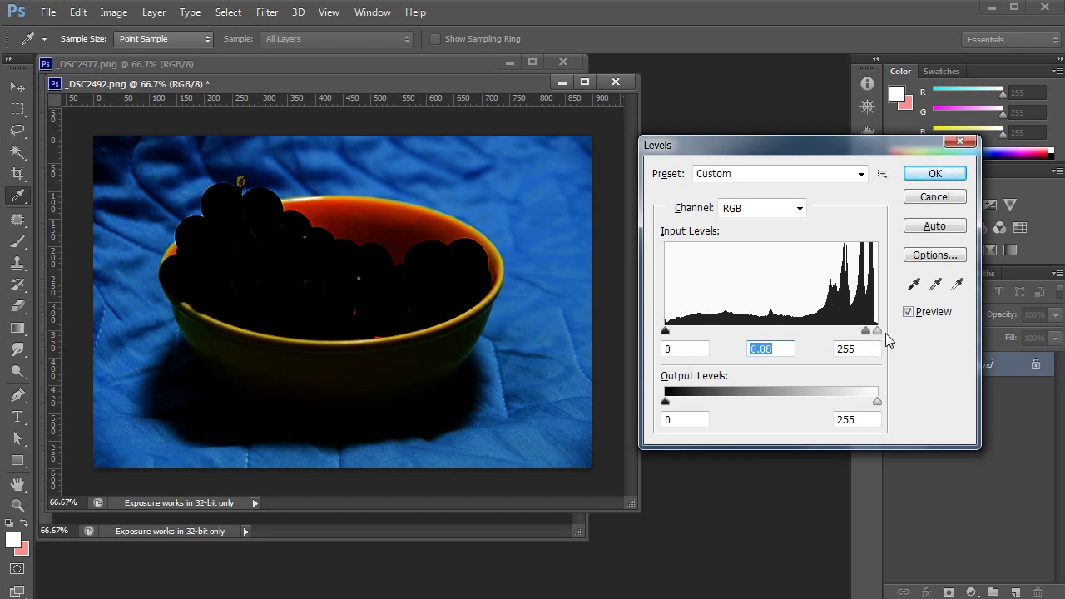
drag(865, 331, 678, 354)
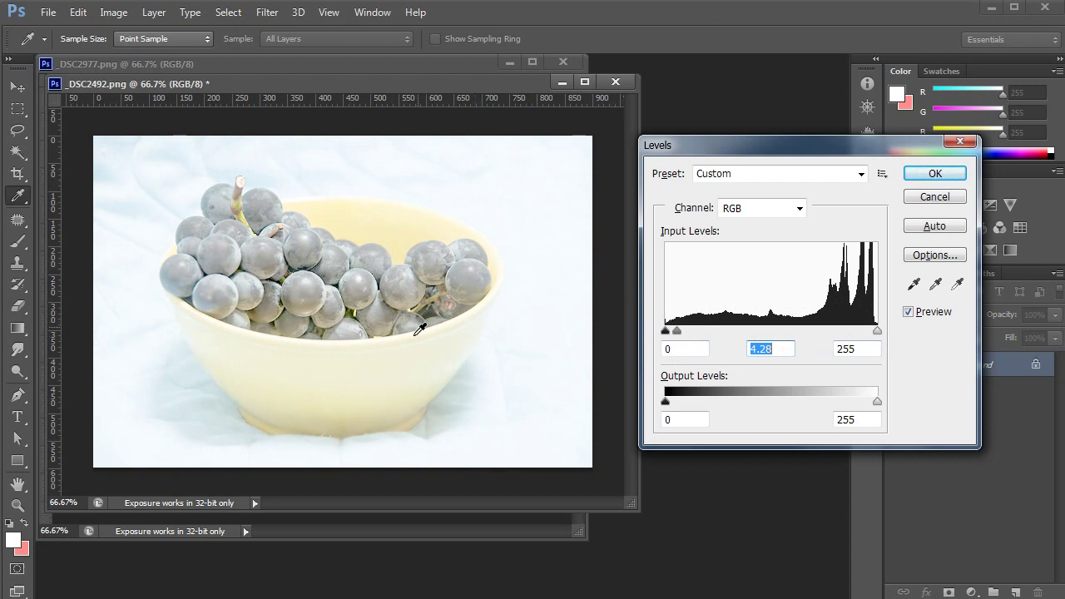
drag(677, 331, 767, 331)
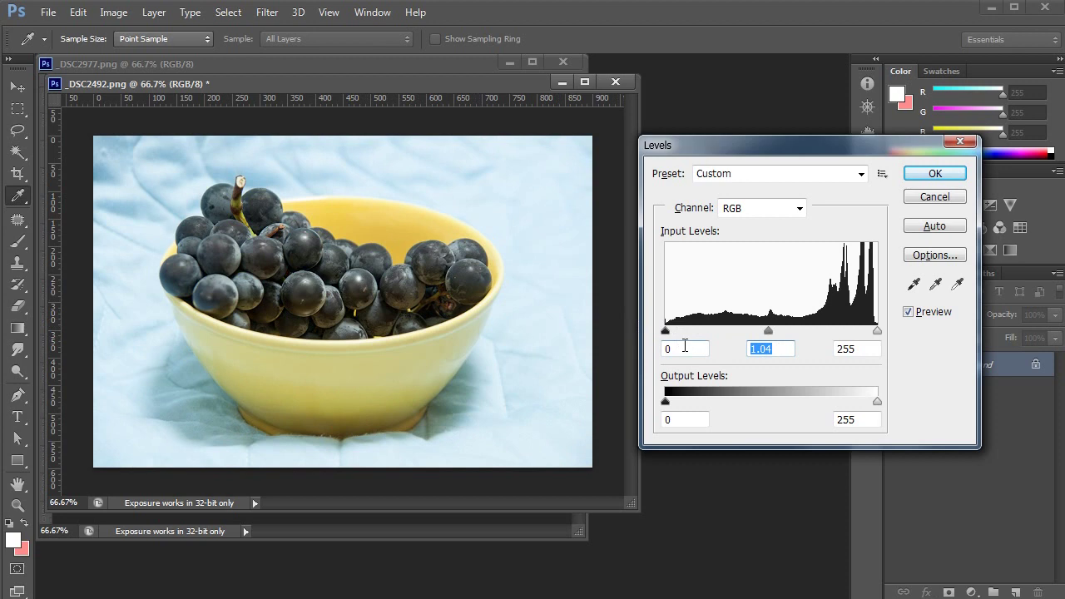
text(1)
- Raise the input black level to 99 and set the midtone level to 1.04
drag(666, 332, 747, 341)
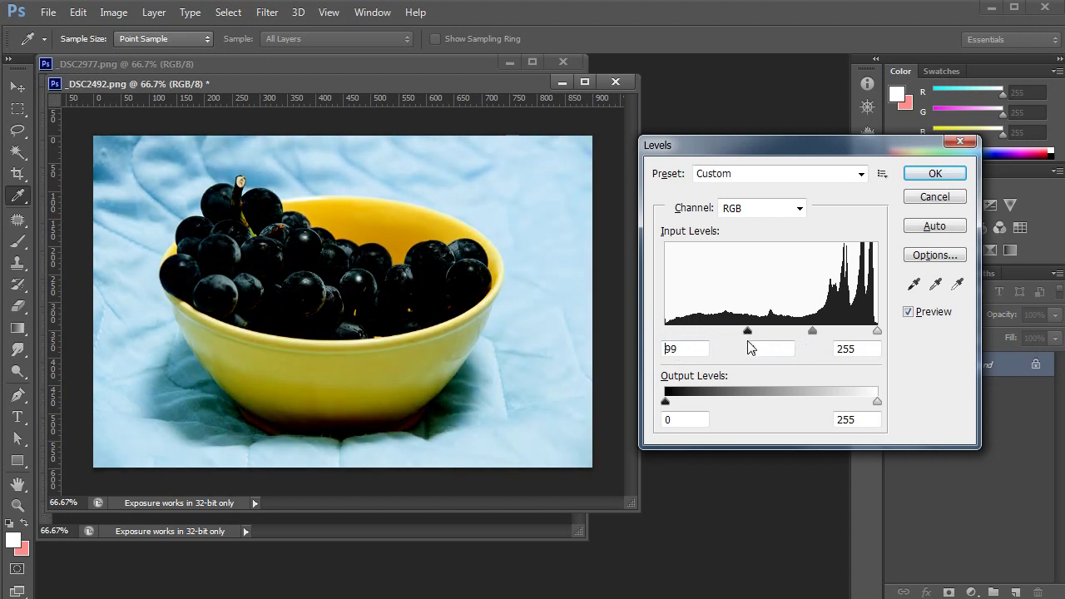
click(812, 332)
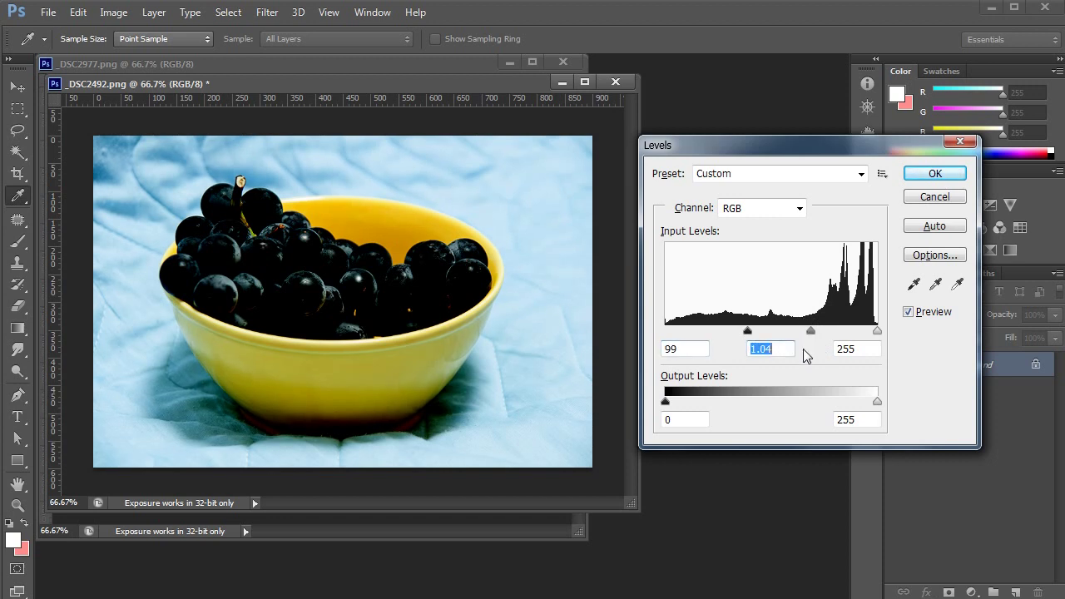
- With the midtone level at 1, preview an input white level of 191 and restore it to 255
drag(812, 332, 811, 332)
text(1)
drag(877, 331, 823, 331)
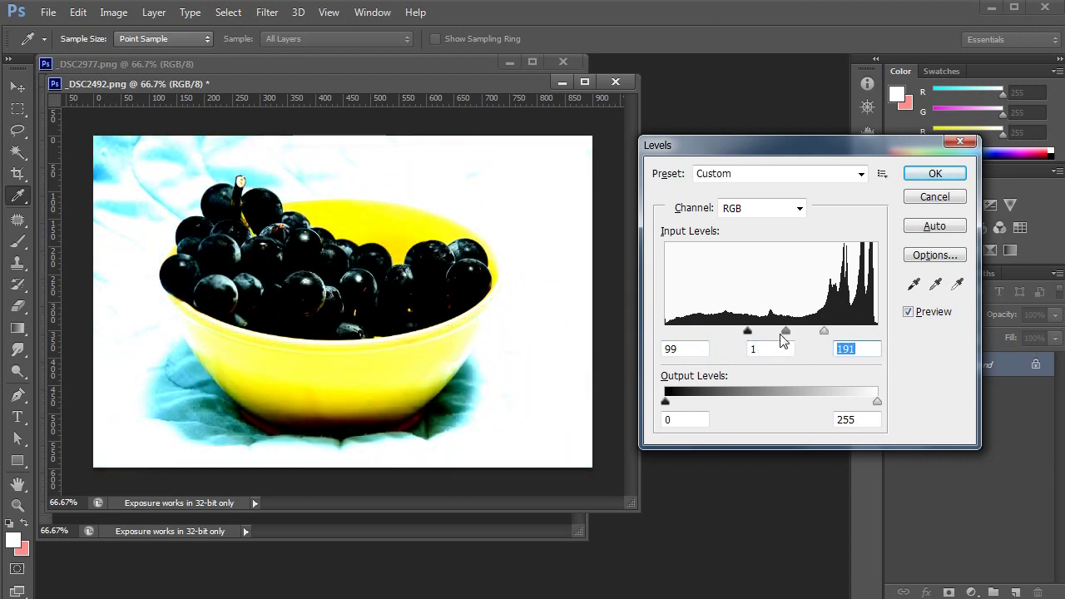
double_click(771, 355)
drag(823, 331, 899, 335)
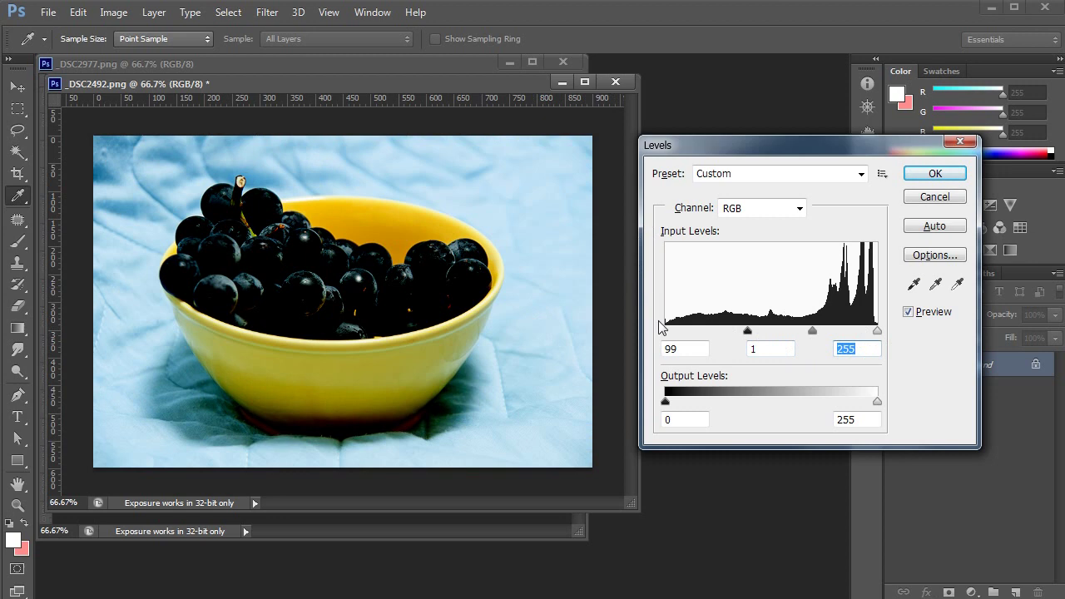
- Try input black levels of 76 and 53 against white levels of 173 and 175, with the midtone level set to 1
mouse_move(747, 331)
mouse_down()
mouse_move(708, 331)
mouse_move(730, 336)
mouse_up()
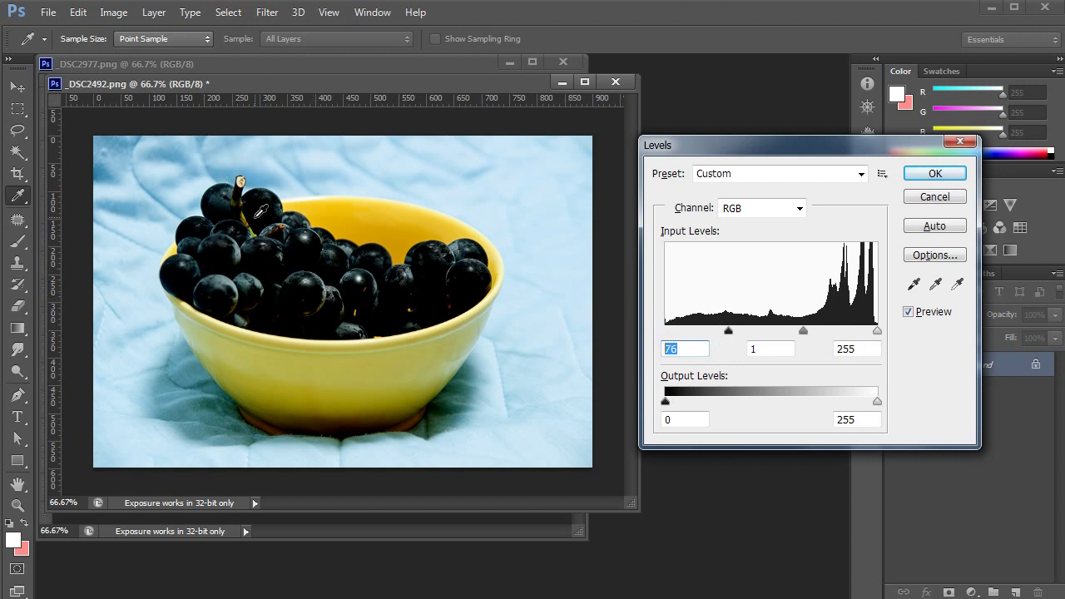
mouse_move(726, 331)
mouse_down()
mouse_move(652, 328)
mouse_move(730, 337)
mouse_move(708, 334)
mouse_up()
drag(877, 332, 808, 336)
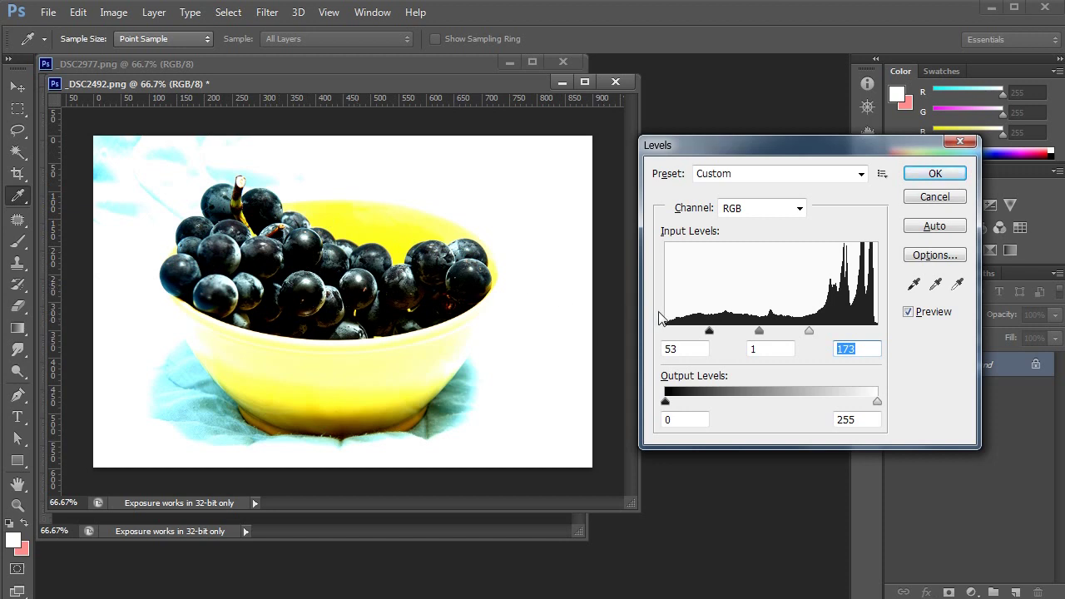
drag(713, 330, 733, 330)
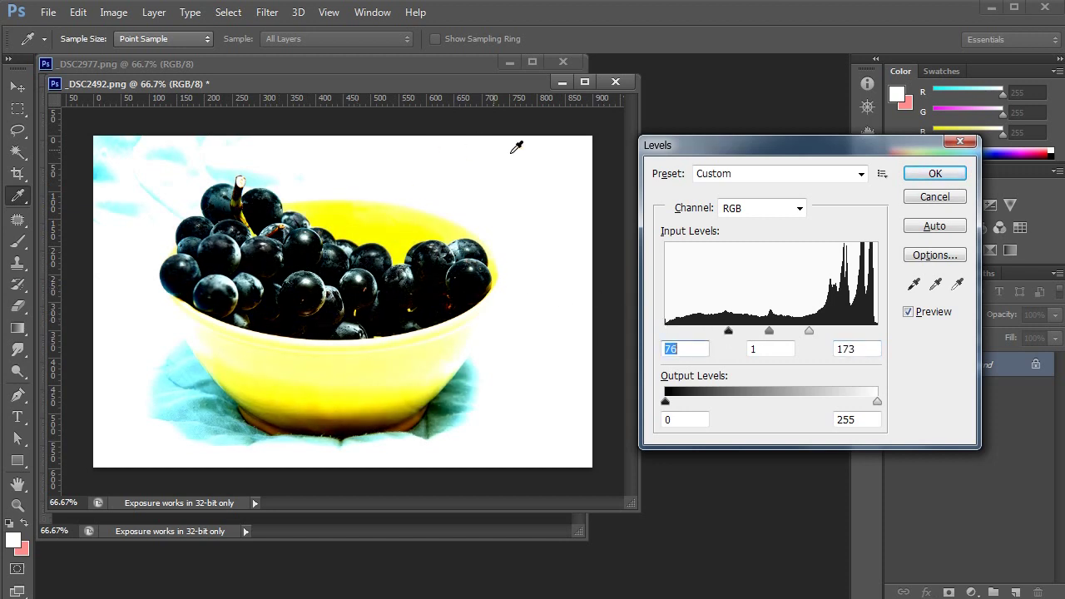
drag(808, 331, 761, 337)
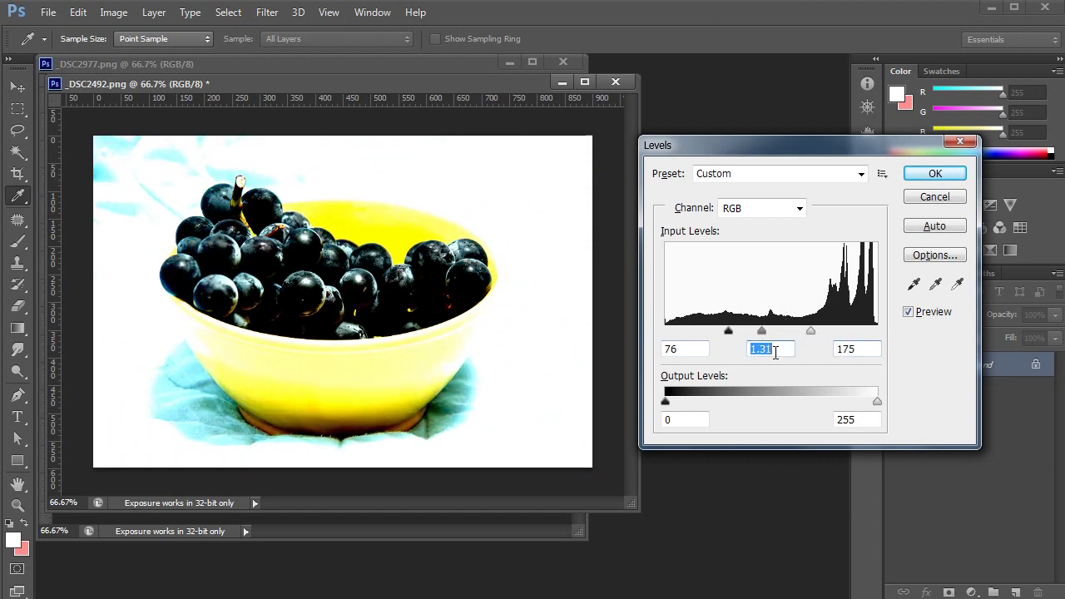
text(1)
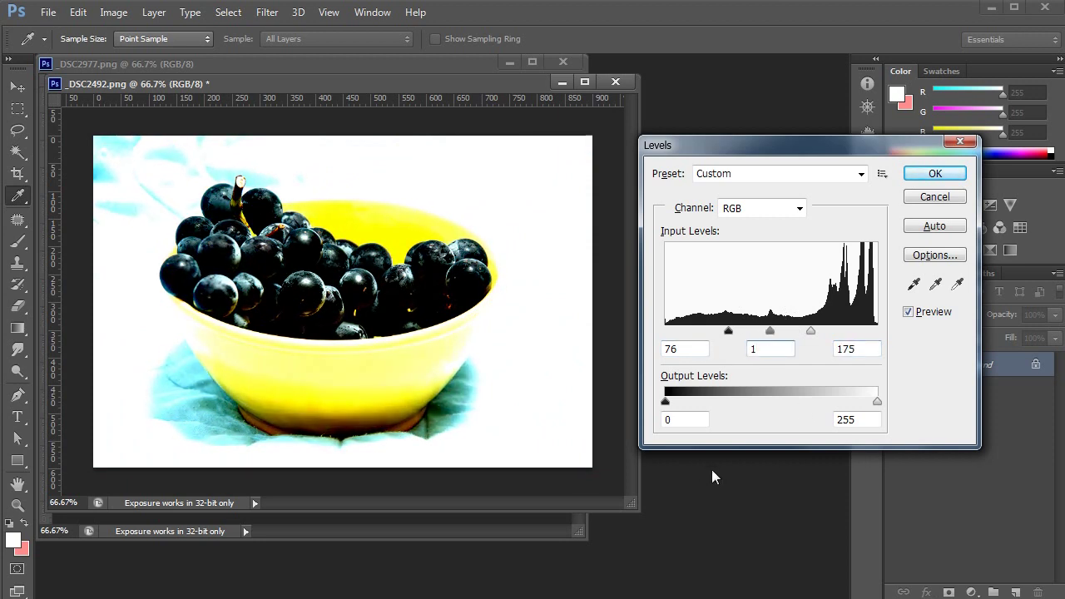
- Restore the input levels to 0 and 255, and narrow the output levels to 70 and 181
drag(728, 331, 665, 332)
drag(813, 332, 877, 332)
drag(667, 406, 723, 407)
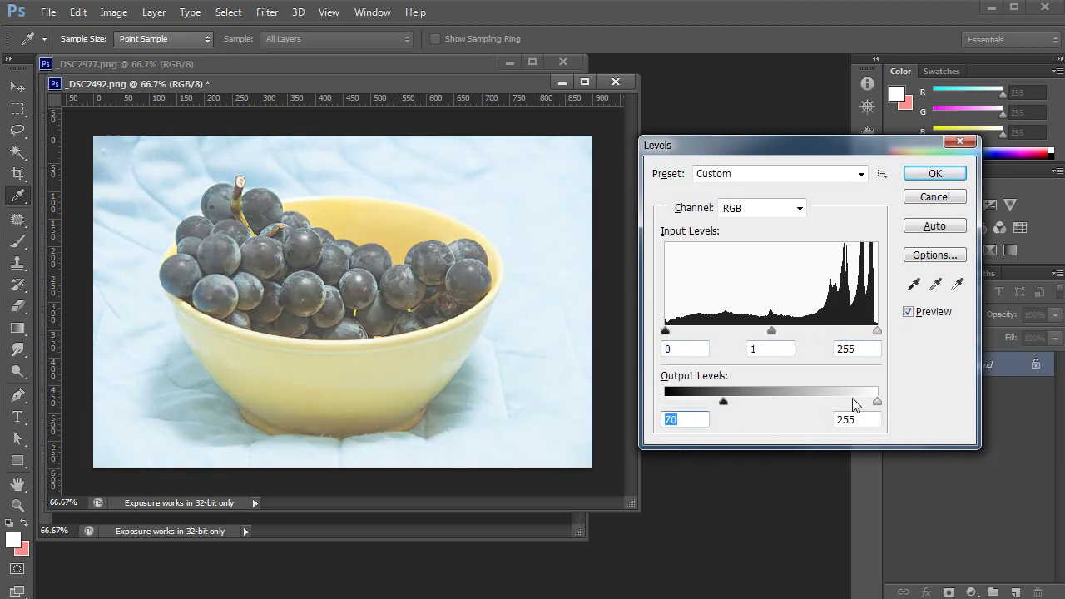
drag(876, 401, 816, 412)
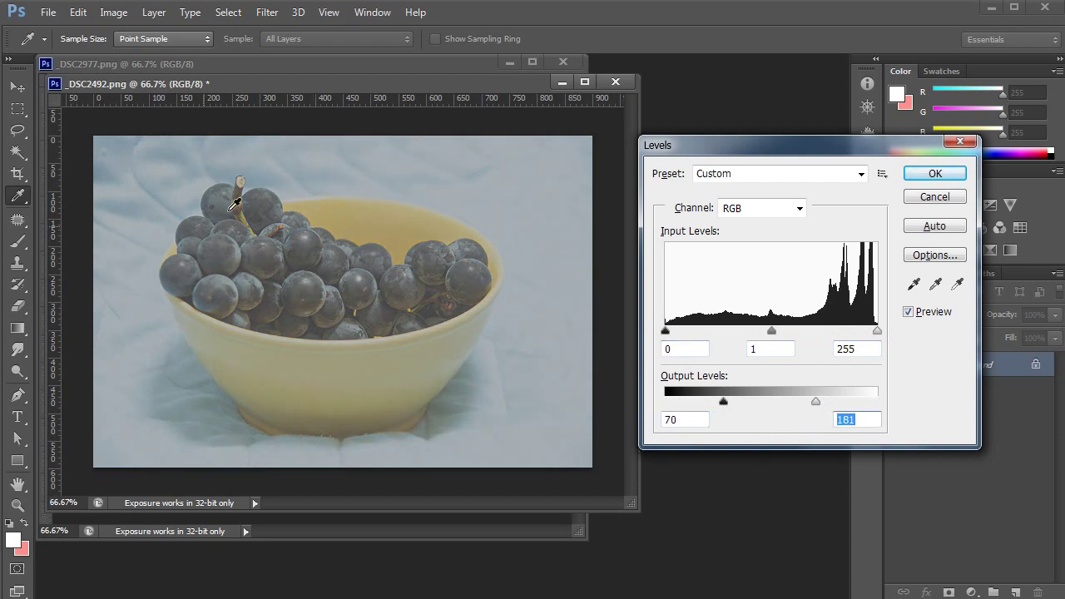
- Set the output black level to 71 and examine the two output level values
click(698, 420)
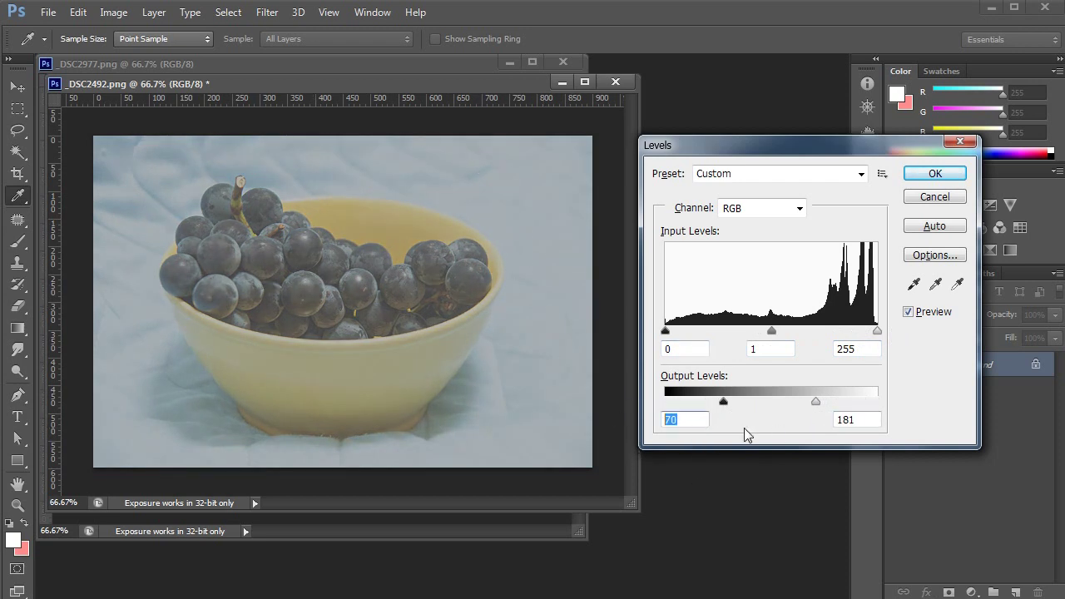
key(Tab)
drag(725, 406, 723, 406)
key(Tab)
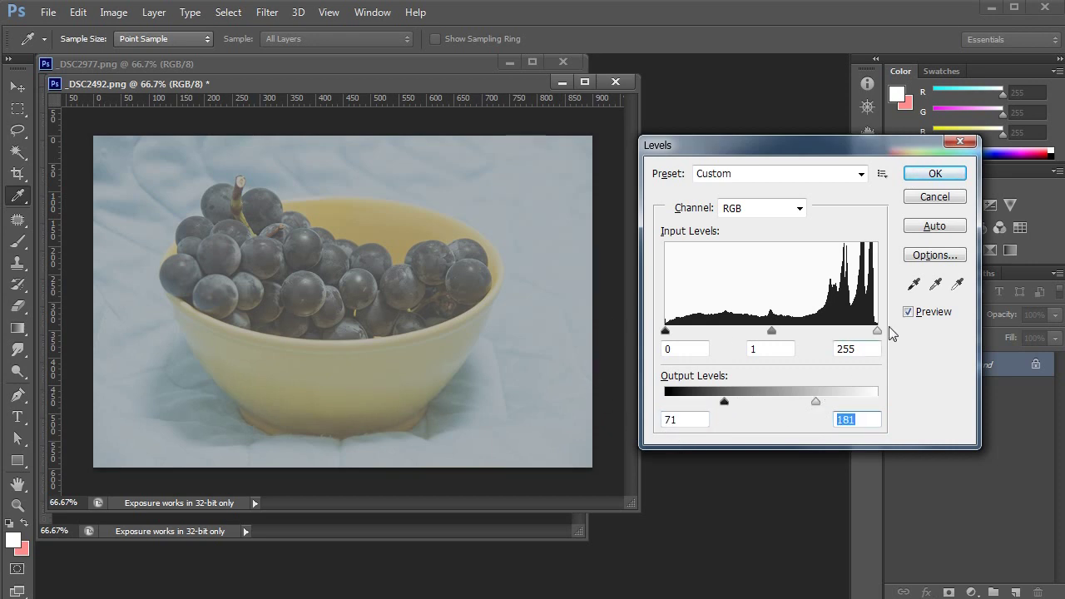
click(861, 424)
double_click(680, 420)
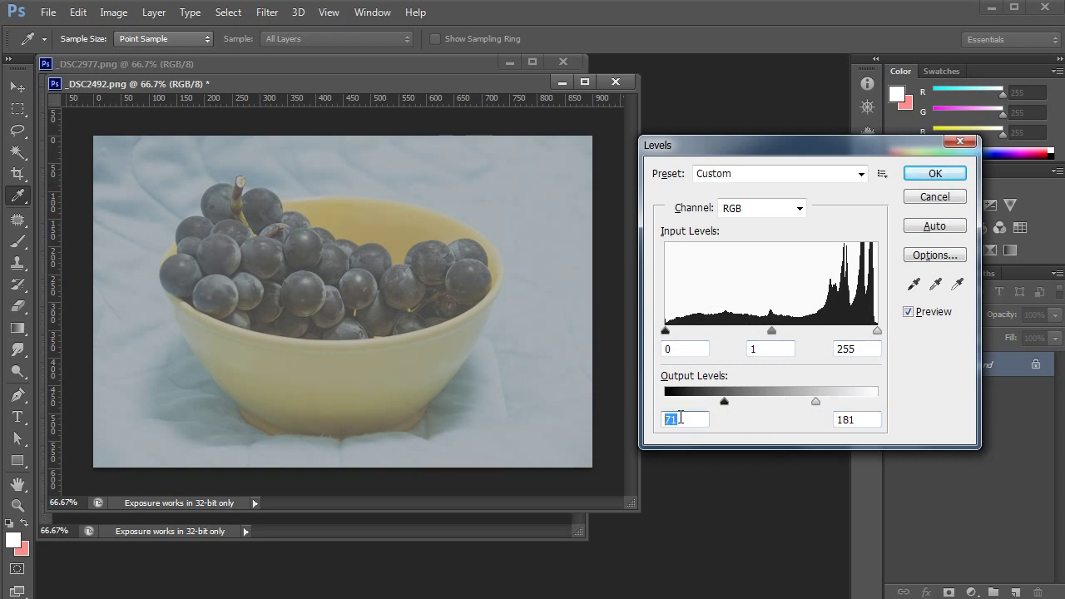
double_click(868, 423)
- Invert the output levels to 255 for black and 0 for white, with input levels of 130 and 164
drag(817, 402, 981, 391)
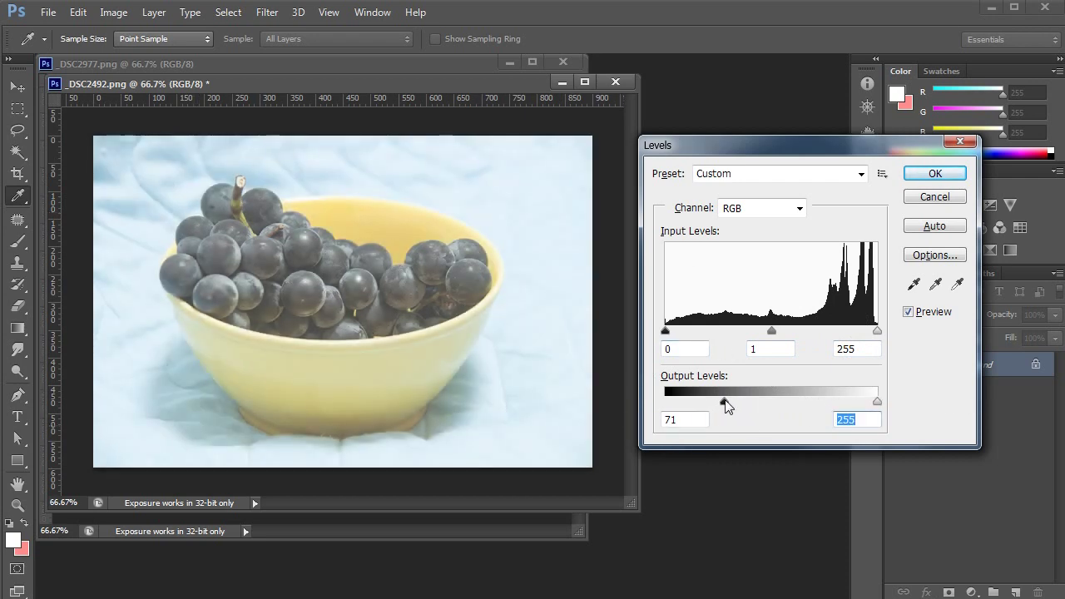
drag(726, 405, 1046, 401)
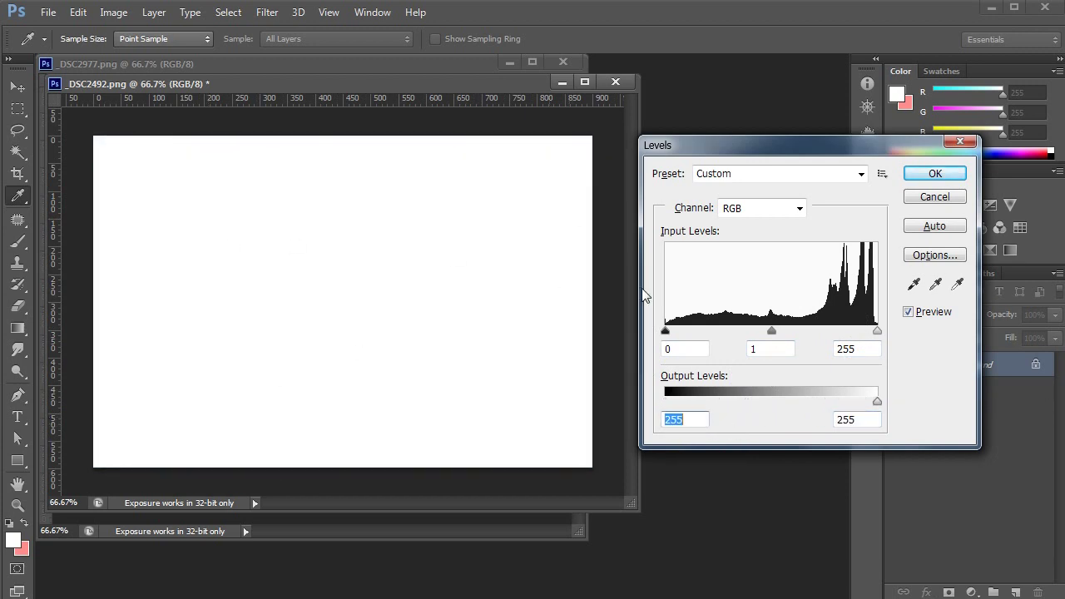
drag(665, 332, 772, 333)
drag(876, 332, 801, 335)
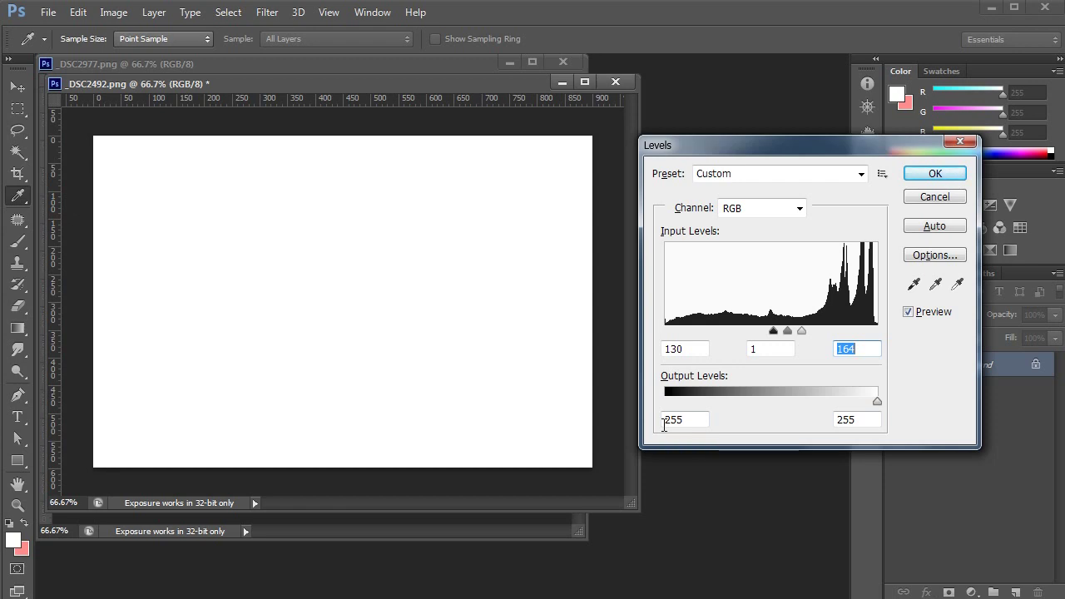
drag(876, 402, 621, 403)
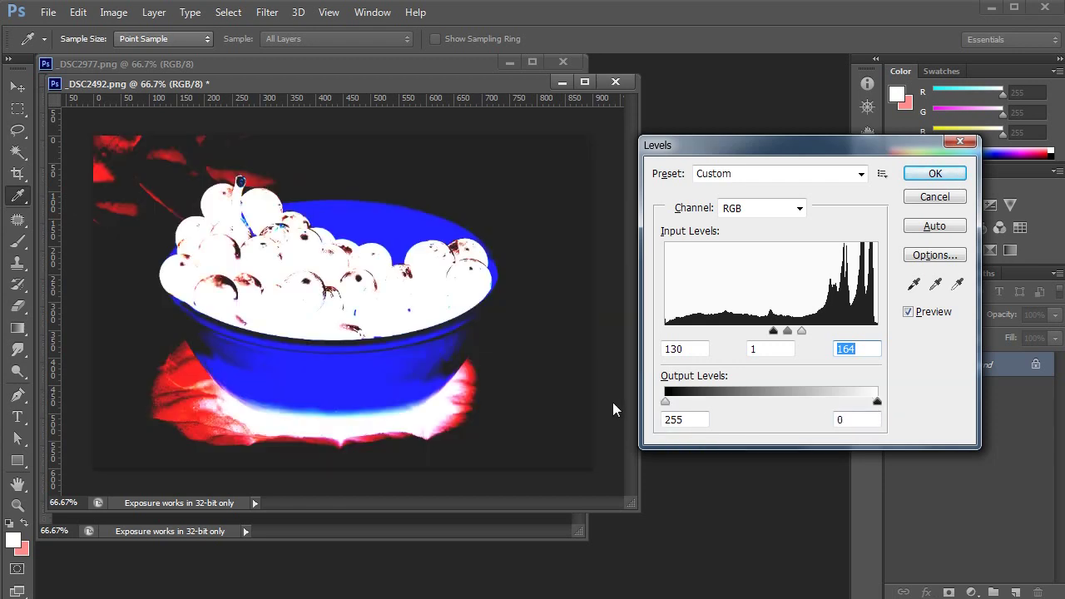
- Preview output black levels of 0 and 89 on the inverted image, and return the level to 255
drag(874, 403, 478, 403)
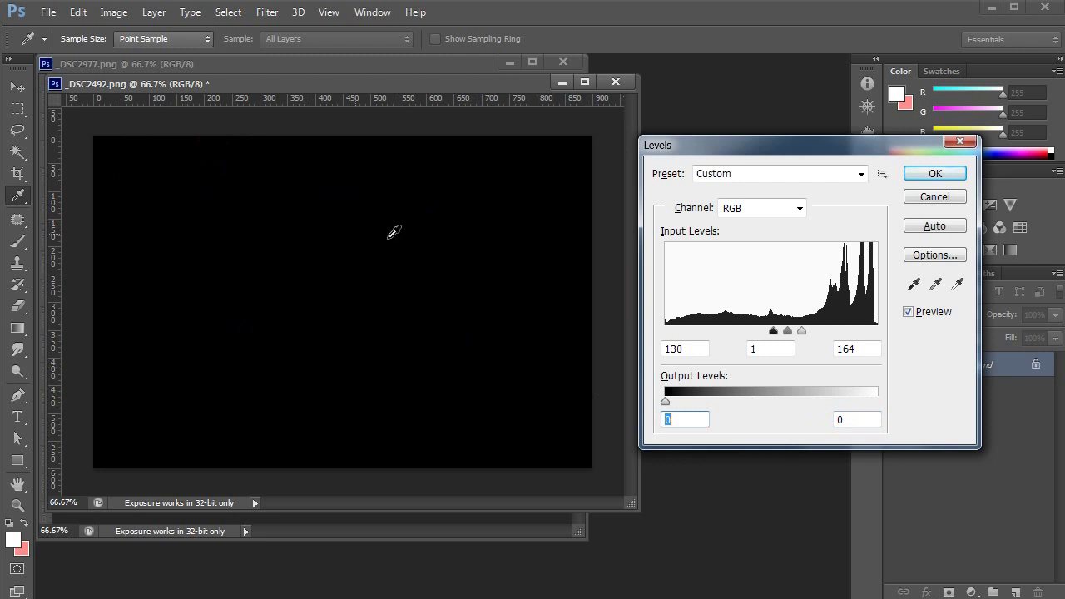
drag(665, 402, 739, 402)
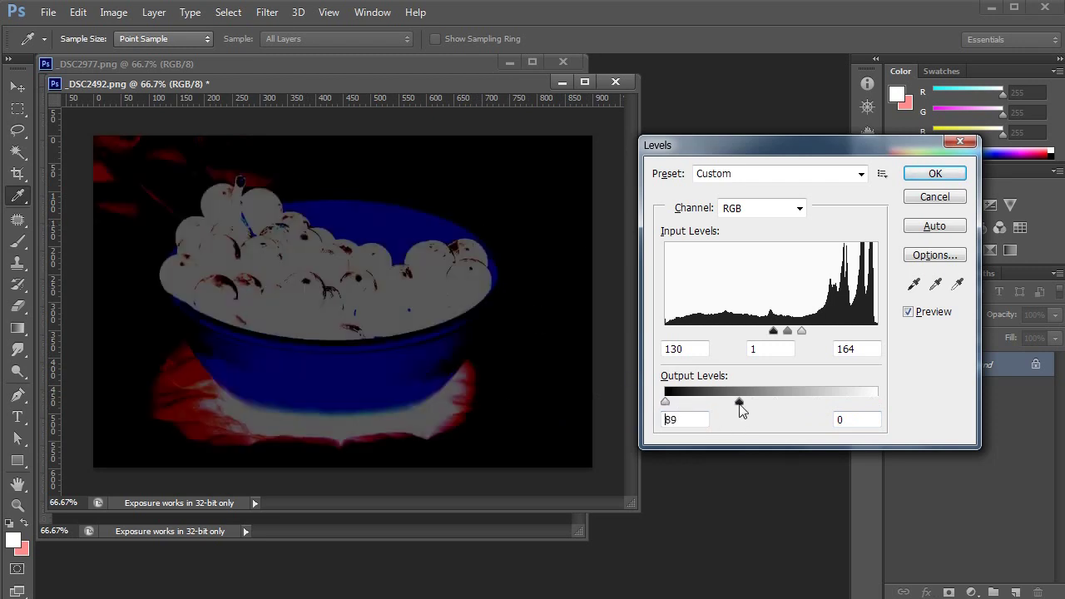
drag(671, 403, 877, 403)
key(Tab)
text(0)
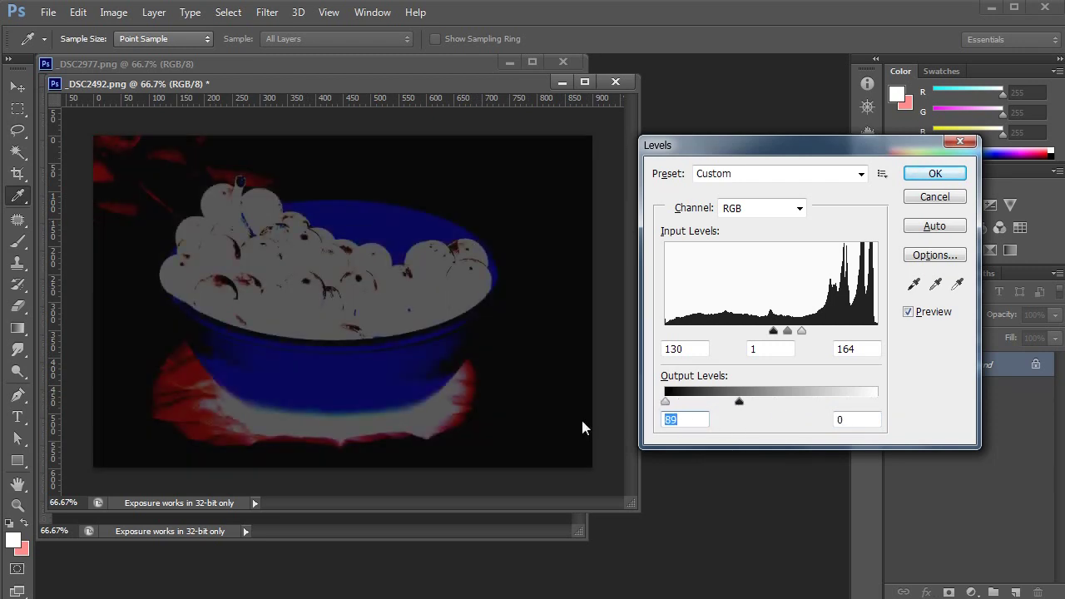
key(shift+Tab)
text(255)
key(Tab)
key(shift+Tab)
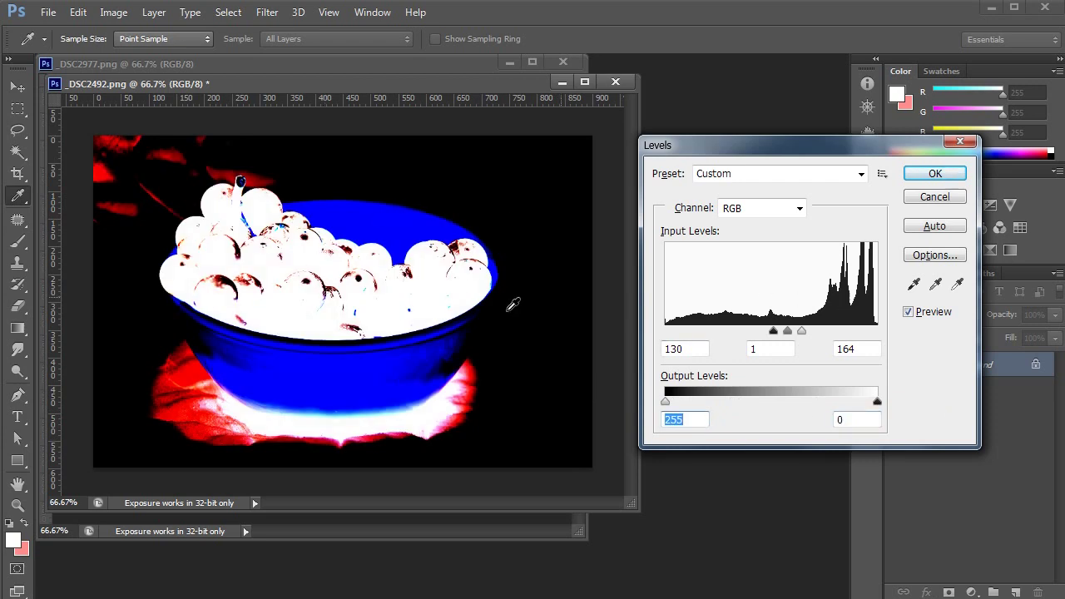
- Preview an output black level of 110, and restore the output levels to 0 and 255
drag(877, 403, 757, 403)
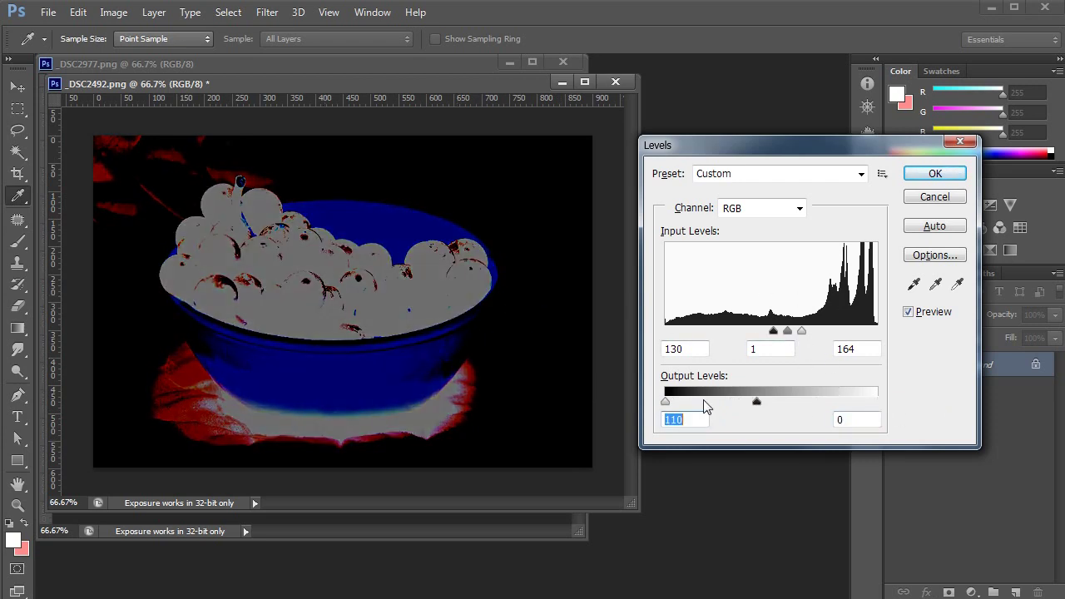
drag(665, 402, 950, 399)
drag(757, 402, 597, 404)
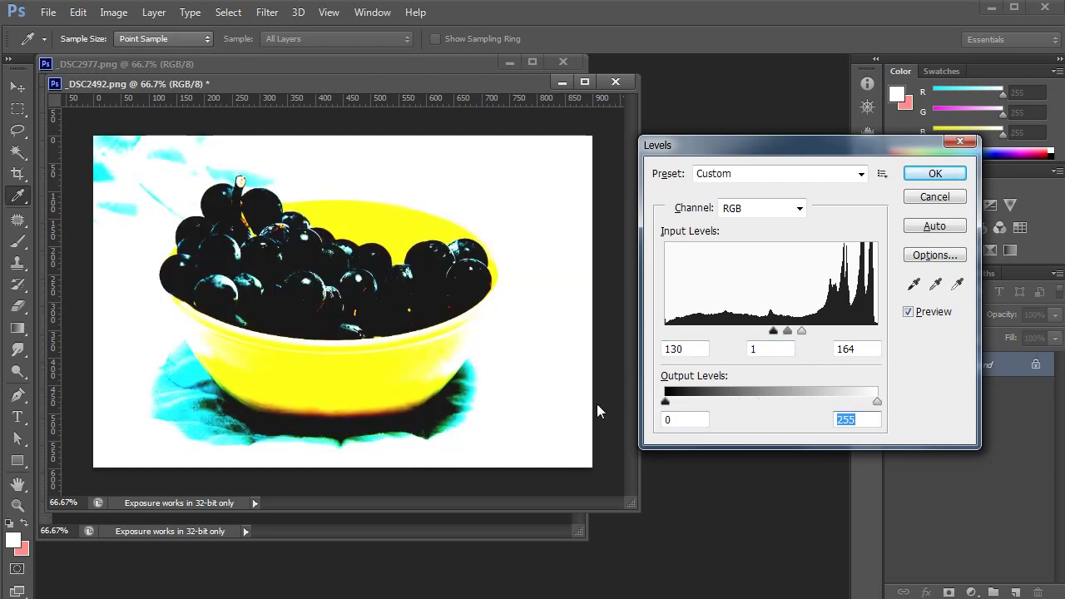
- Restore the input levels to 0 for black, 1 for midtones and 255 for white
drag(773, 331, 725, 333)
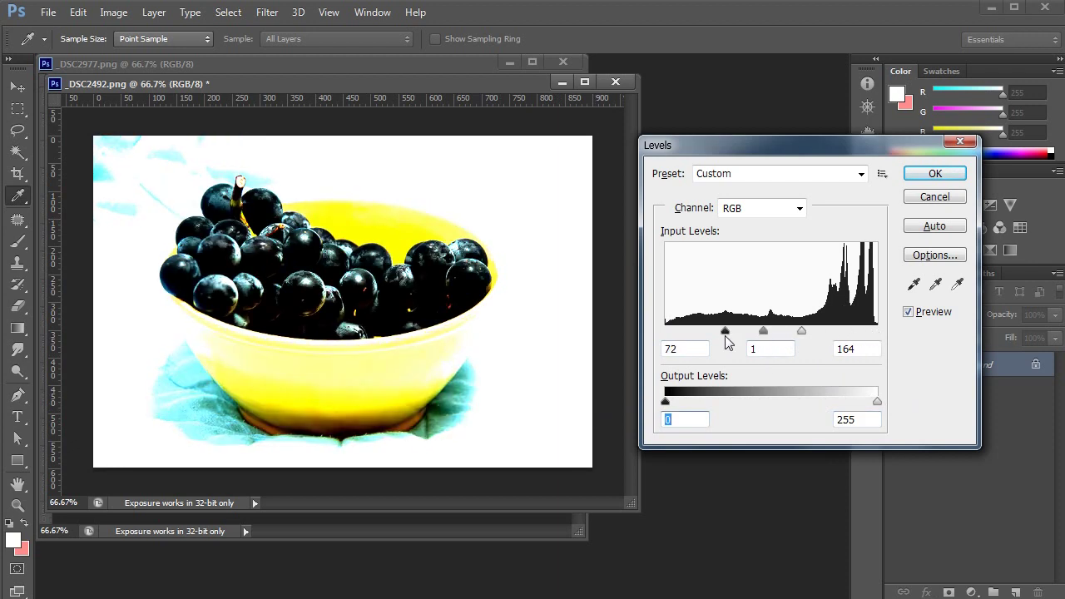
drag(806, 334, 878, 331)
drag(724, 333, 646, 330)
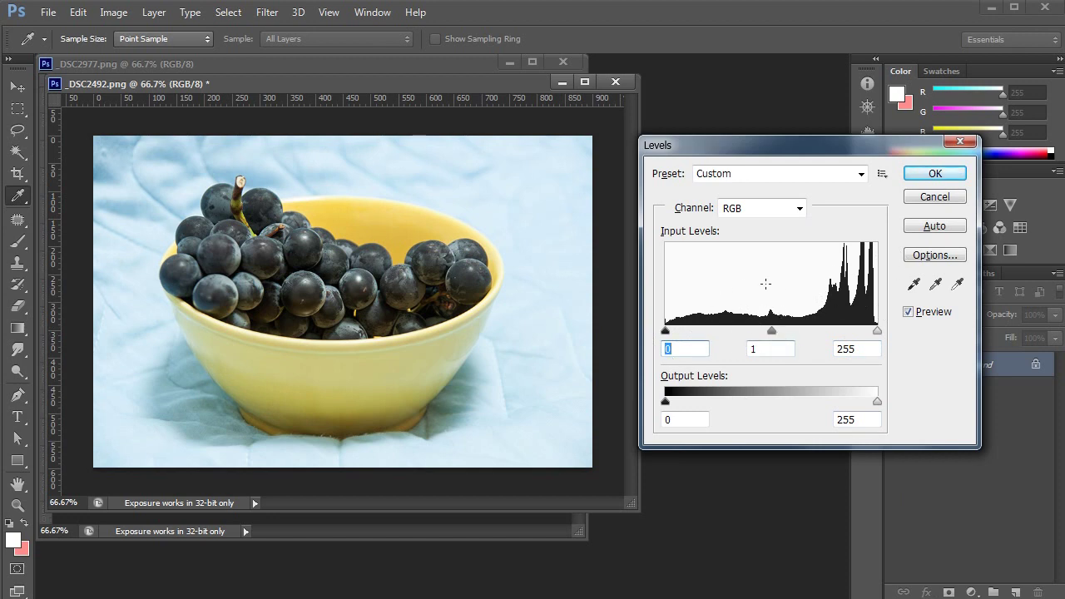
mouse_move(771, 332)
mouse_down()
mouse_move(701, 333)
mouse_move(845, 333)
mouse_move(678, 331)
mouse_move(782, 331)
mouse_move(766, 330)
mouse_up()
text(1)
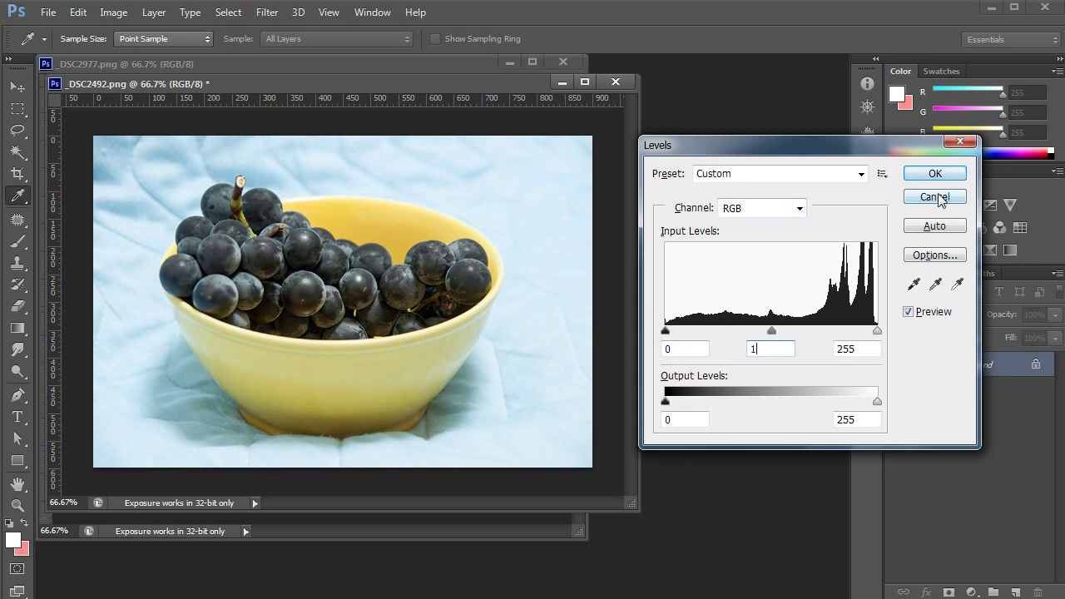
- Examine the available Levels channels and close the adjustment without applying it
click(799, 212)
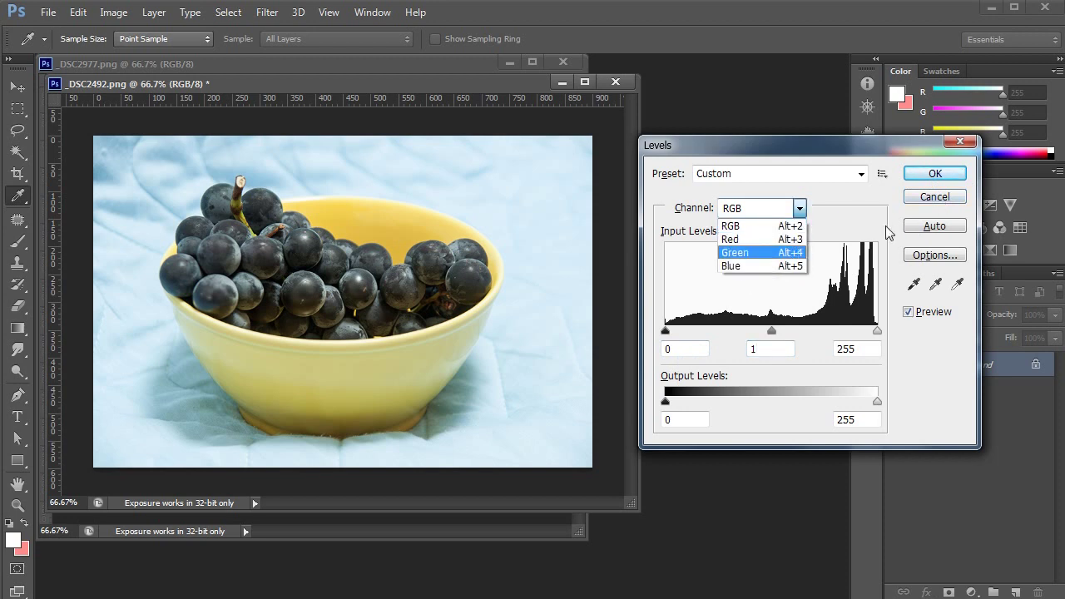
click(925, 199)
click(932, 198)
key(z)
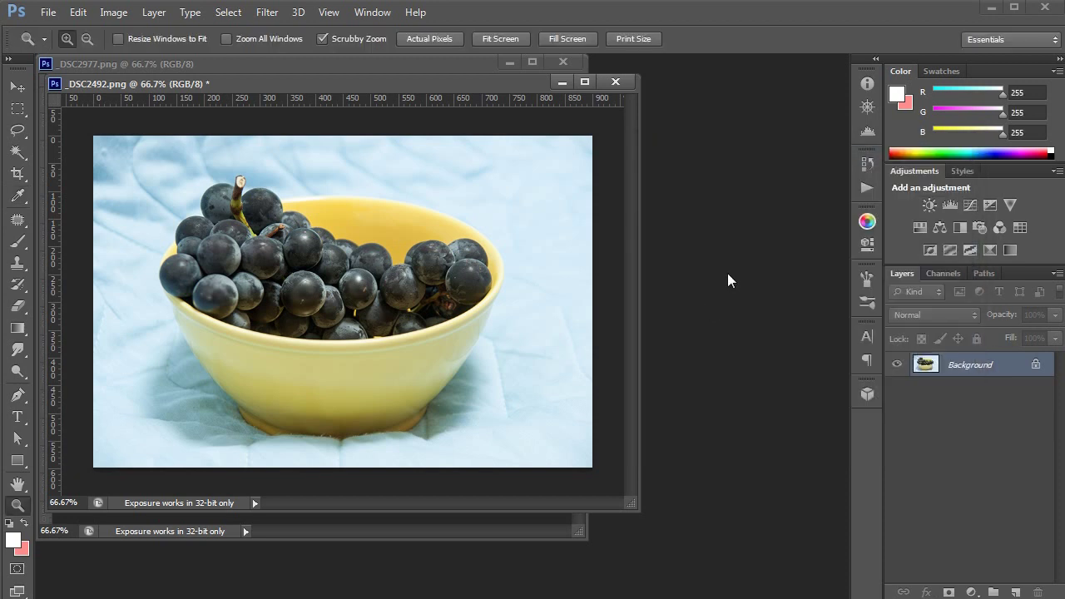
- Open the Coolorus color wheel and compare the red hue with its complementary cyan
click(867, 222)
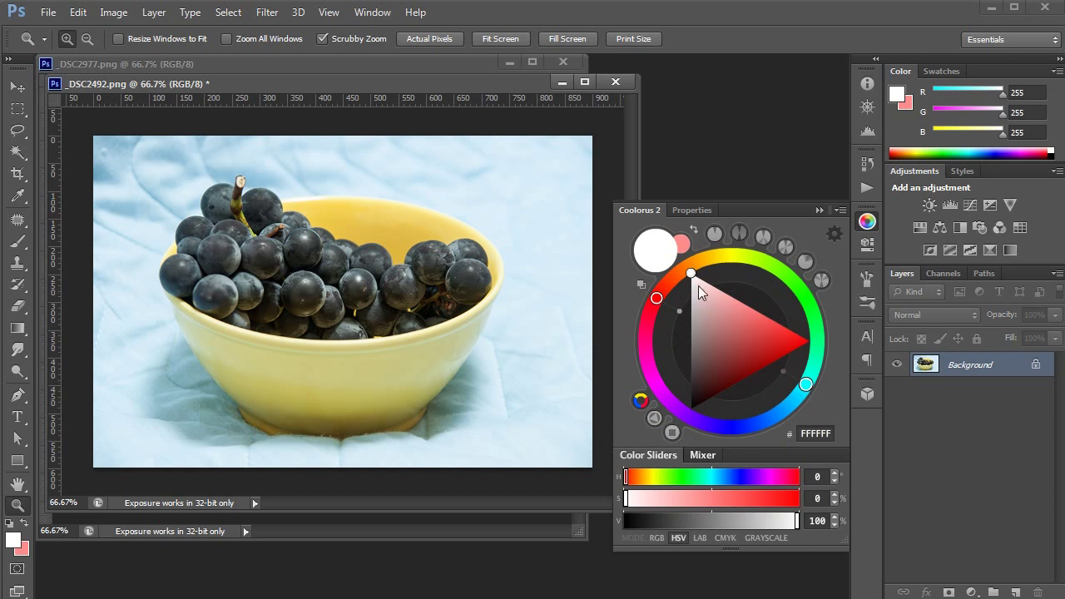
mouse_move(656, 293)
mouse_down()
mouse_move(672, 281)
mouse_move(657, 294)
mouse_up()
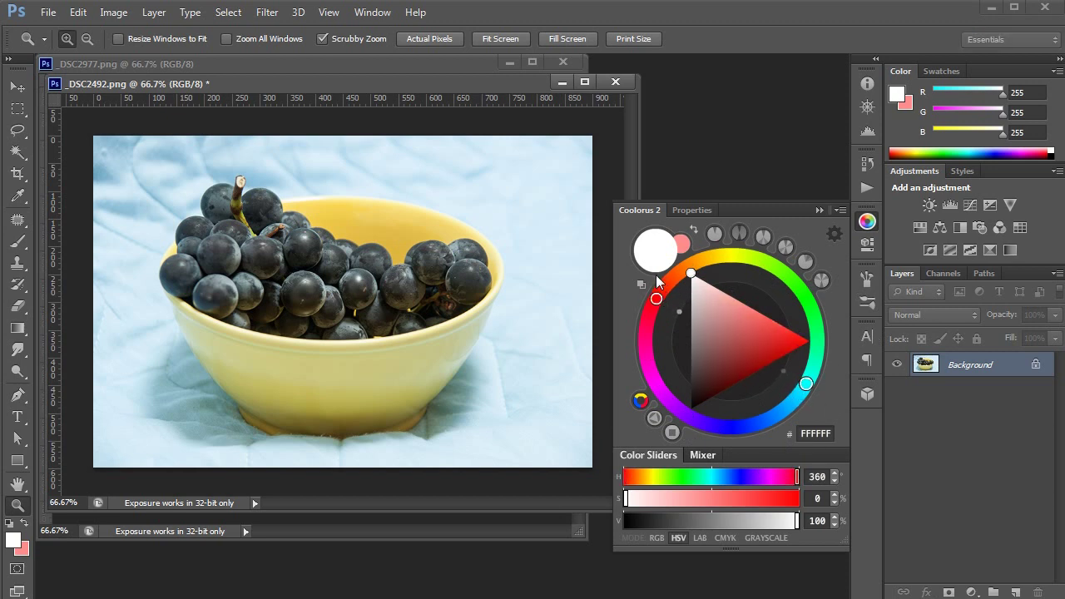
click(804, 380)
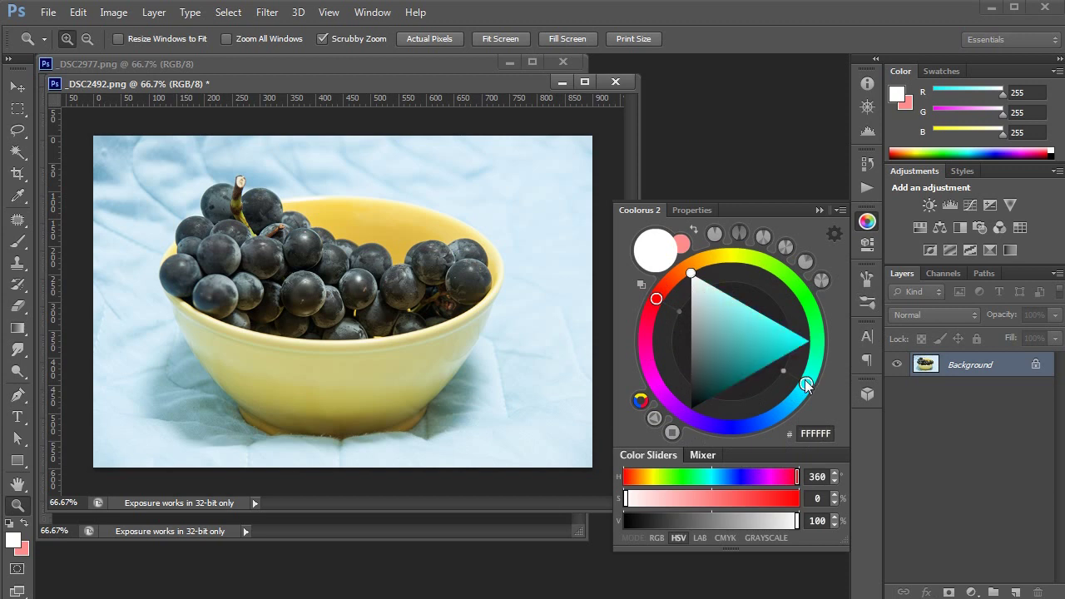
- Compare green with magenta, and blue at hue 240 with yellow at hue 60, as complementary pairs on the color wheel
mouse_move(658, 298)
mouse_down()
mouse_move(674, 265)
mouse_move(808, 287)
mouse_up()
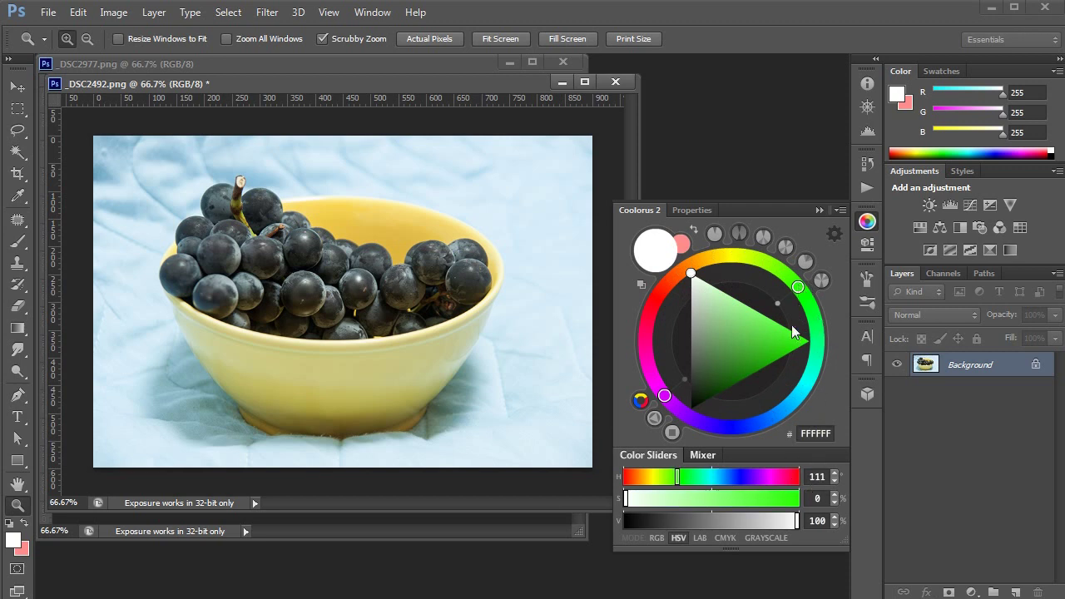
click(803, 291)
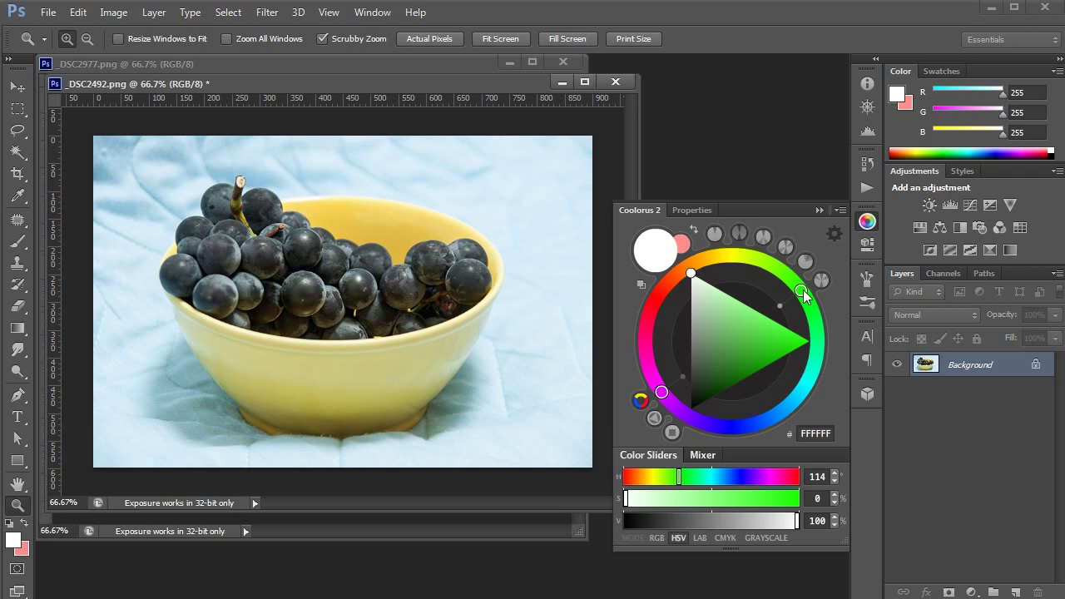
drag(661, 393, 657, 389)
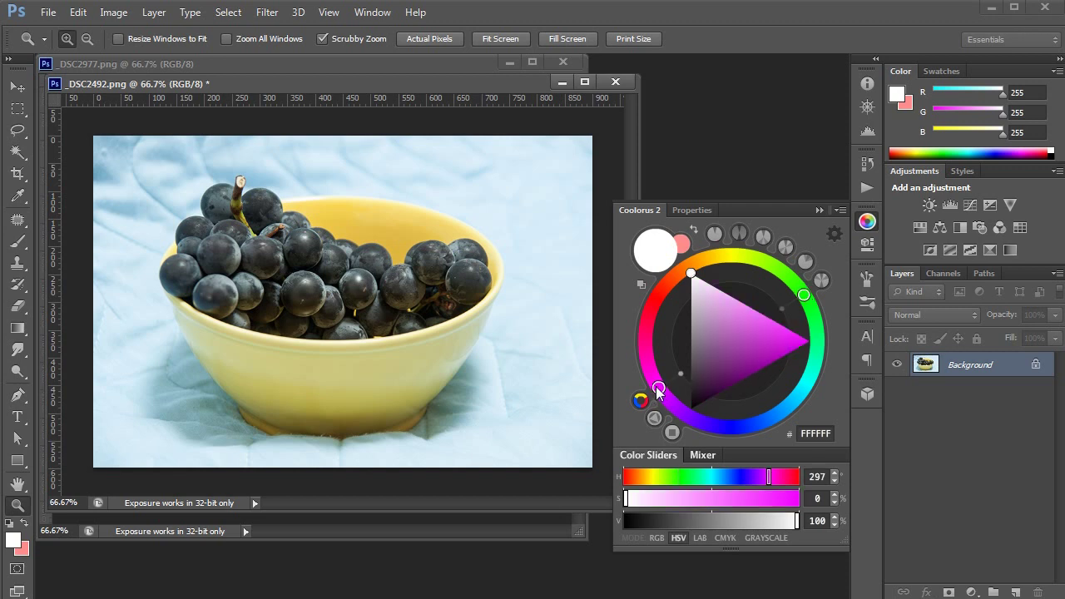
mouse_move(807, 296)
mouse_down()
mouse_move(769, 424)
mouse_move(740, 449)
mouse_move(732, 431)
mouse_up()
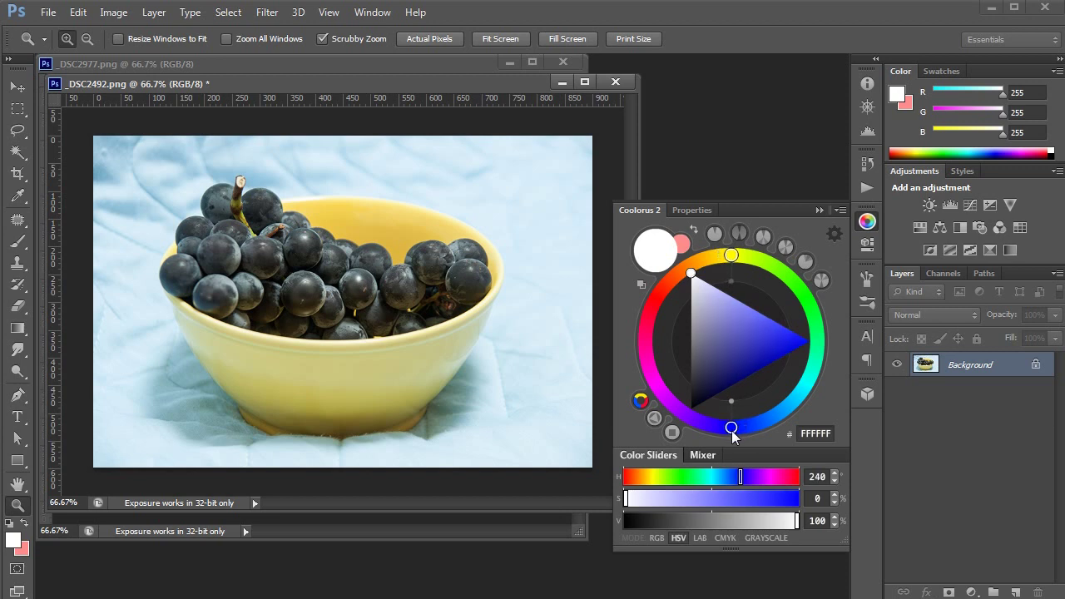
click(733, 257)
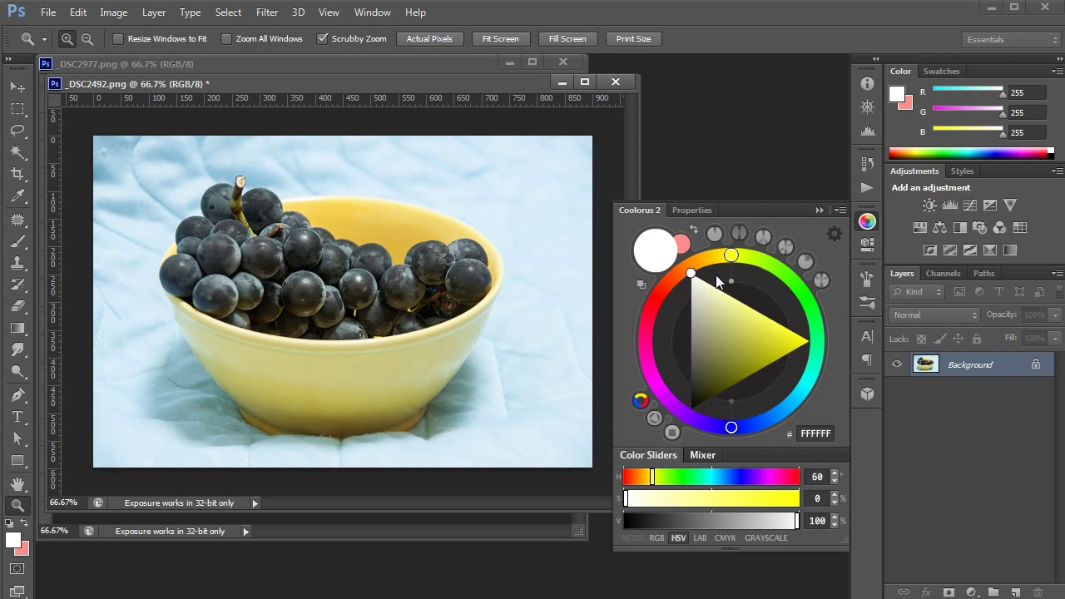
- Hide the color wheel, open the Levels adjustment for the grape photo and choose the Red channel
click(819, 210)
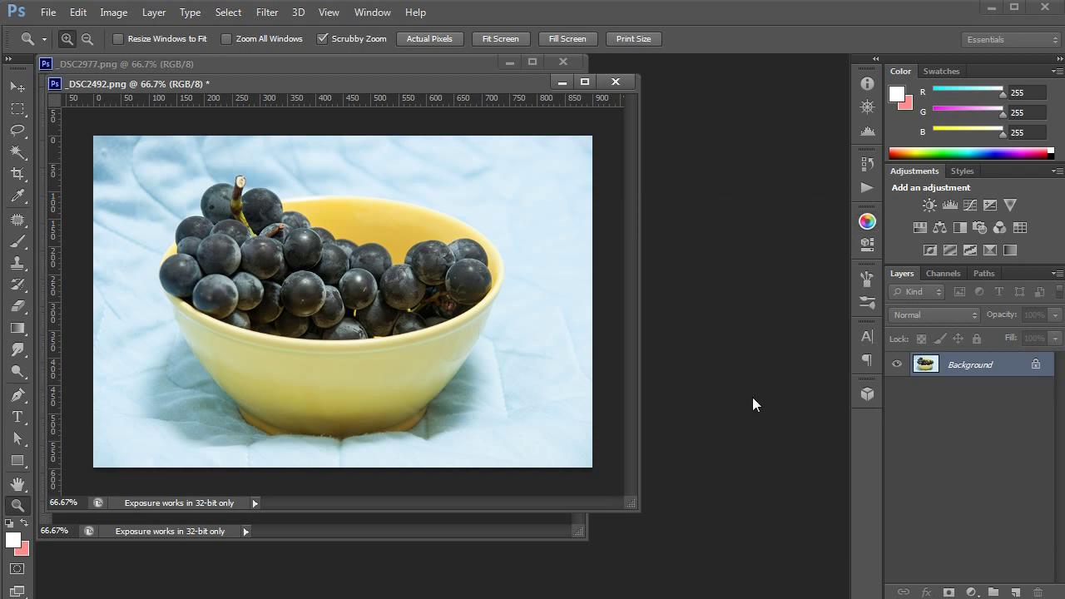
key(ctrl+l)
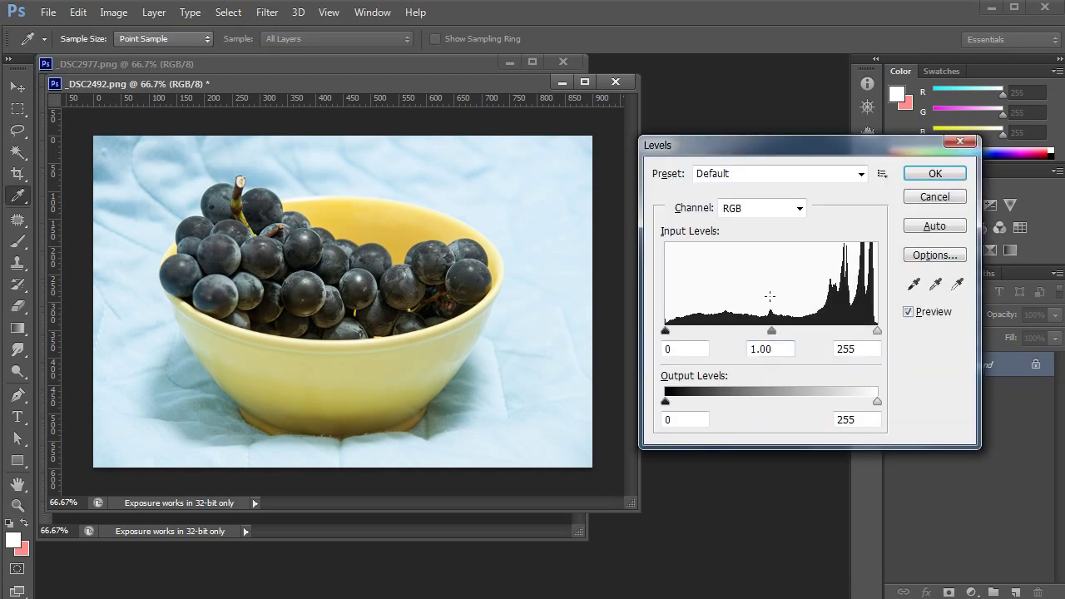
click(801, 208)
click(786, 237)
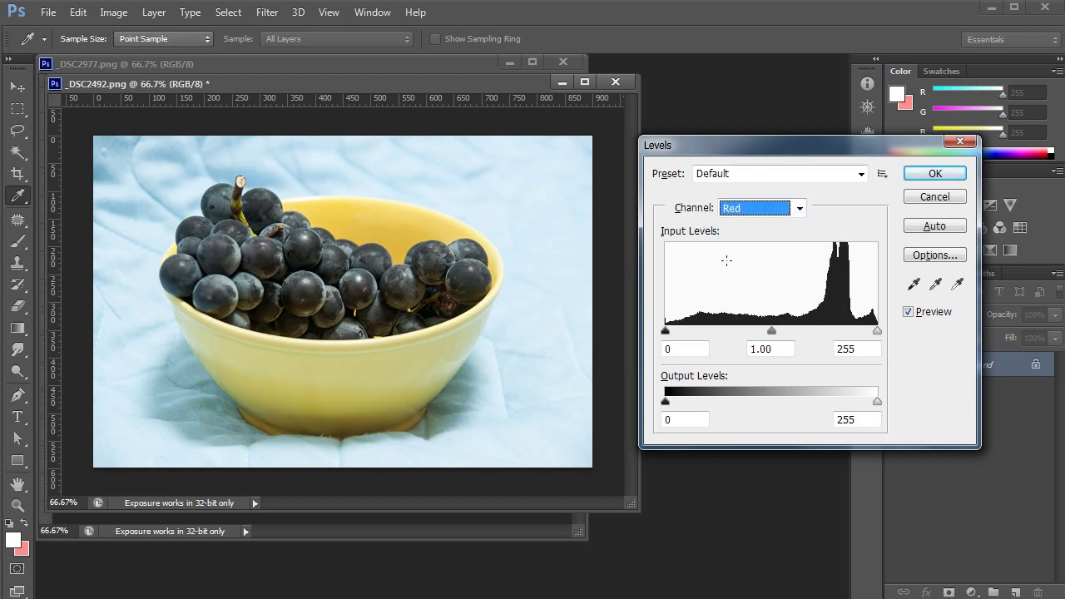
- Lower the Red channel's white input level to 2
click(861, 348)
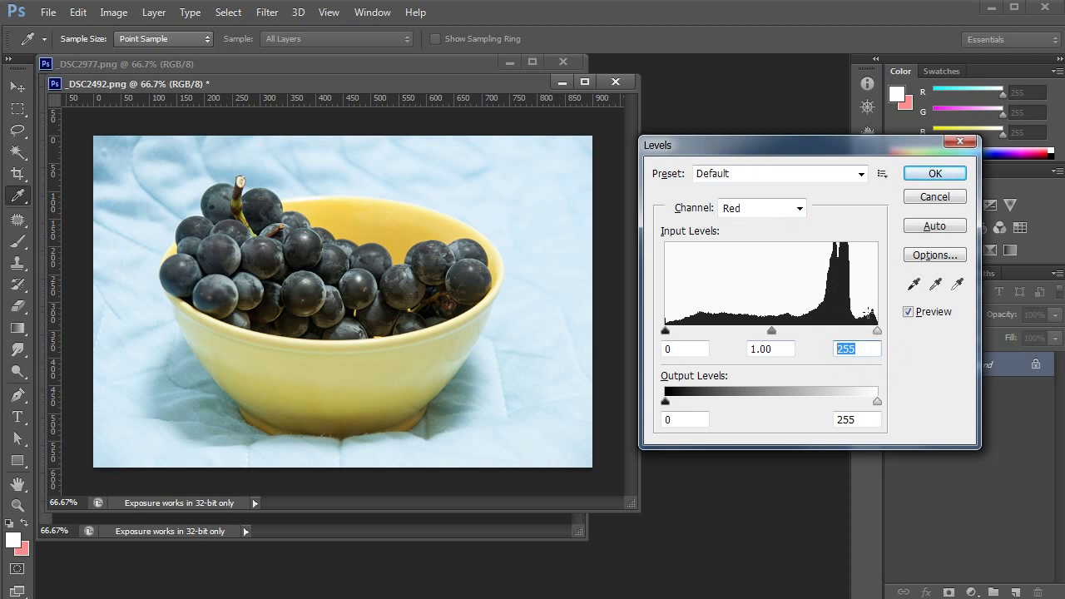
click(687, 353)
drag(878, 331, 630, 346)
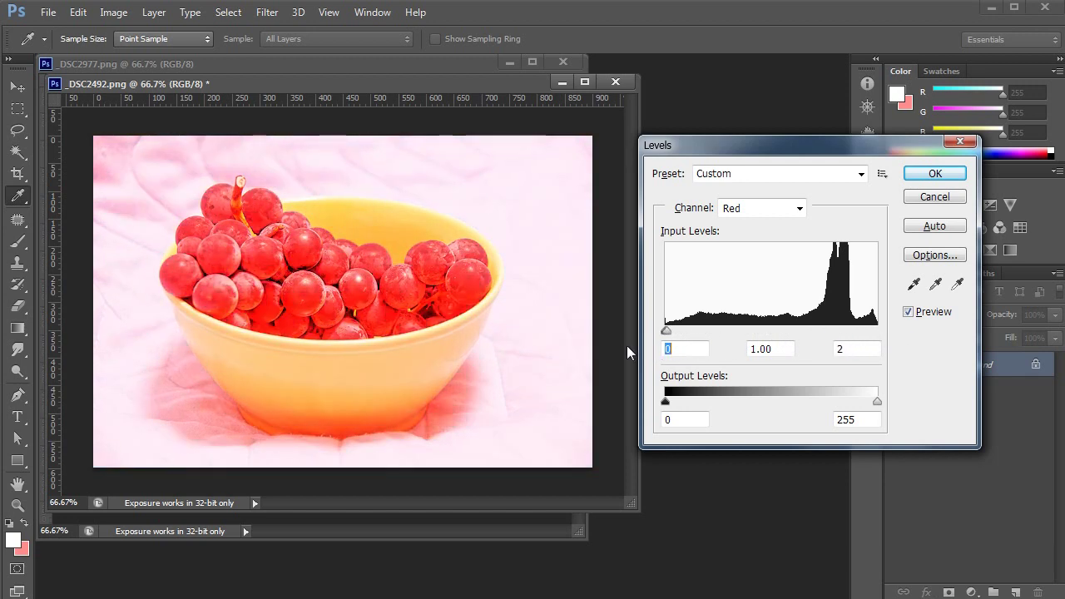
key(Tab)
key(Tab)
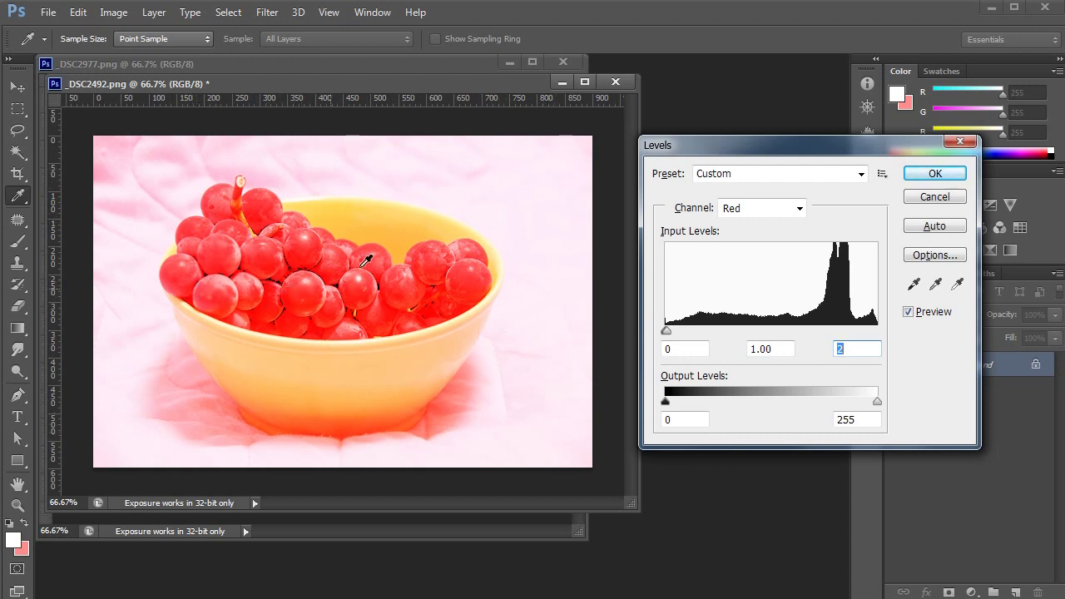
- Lower the Green channel's white input level to the dark end of the histogram, and set the Blue channel's white input level to 2
click(799, 208)
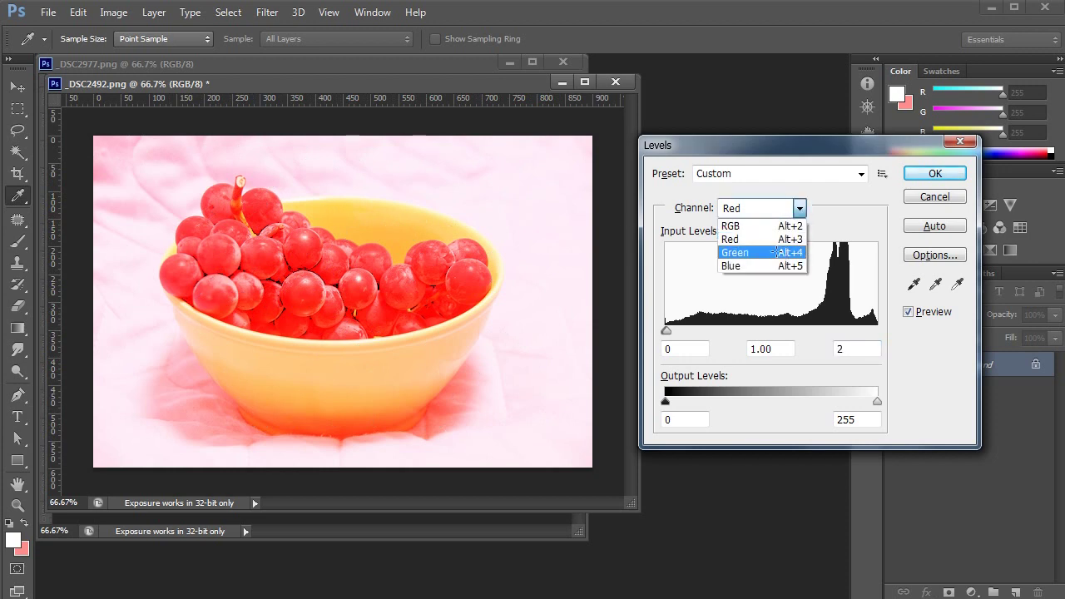
click(775, 252)
drag(873, 332, 721, 275)
click(800, 208)
click(778, 260)
drag(875, 331, 938, 324)
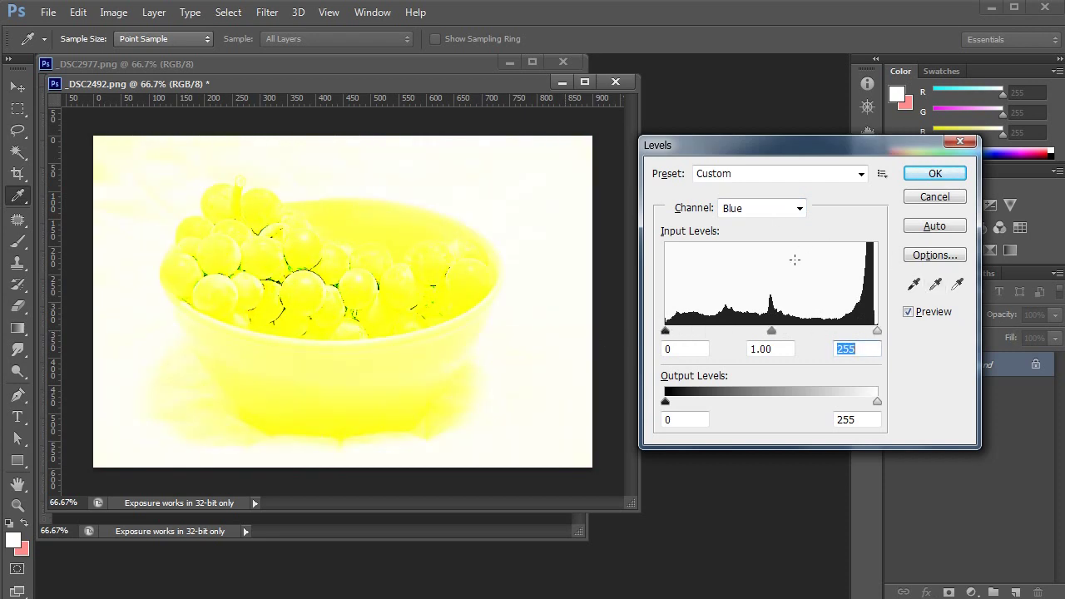
drag(877, 333, 657, 341)
click(861, 350)
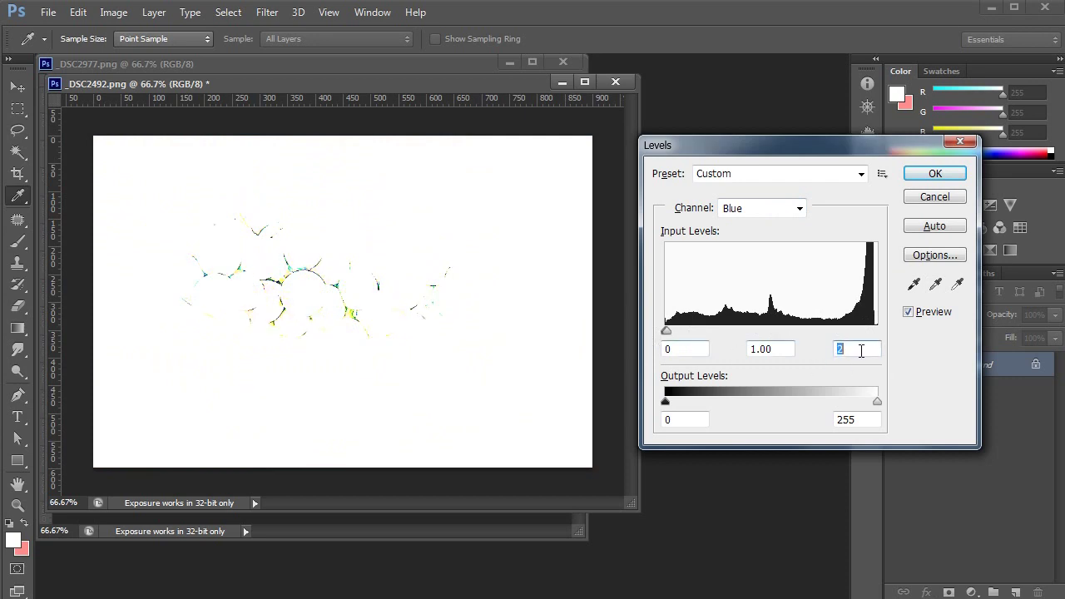
- Restore the white input level to 255 in the Blue, Green and Red channels
click(675, 352)
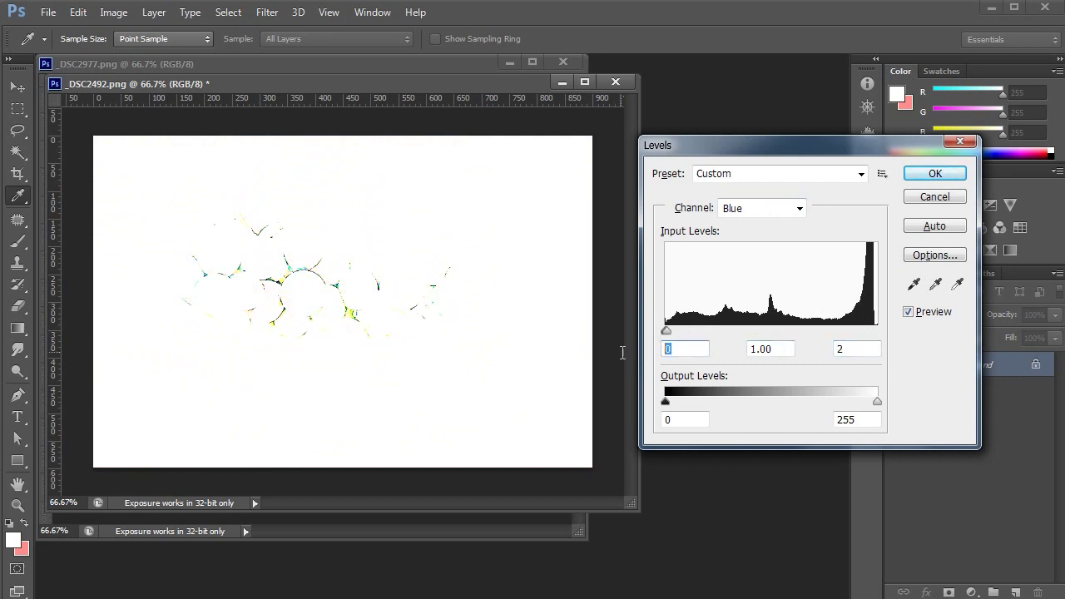
click(772, 351)
click(790, 349)
click(841, 349)
drag(671, 337, 879, 332)
click(799, 209)
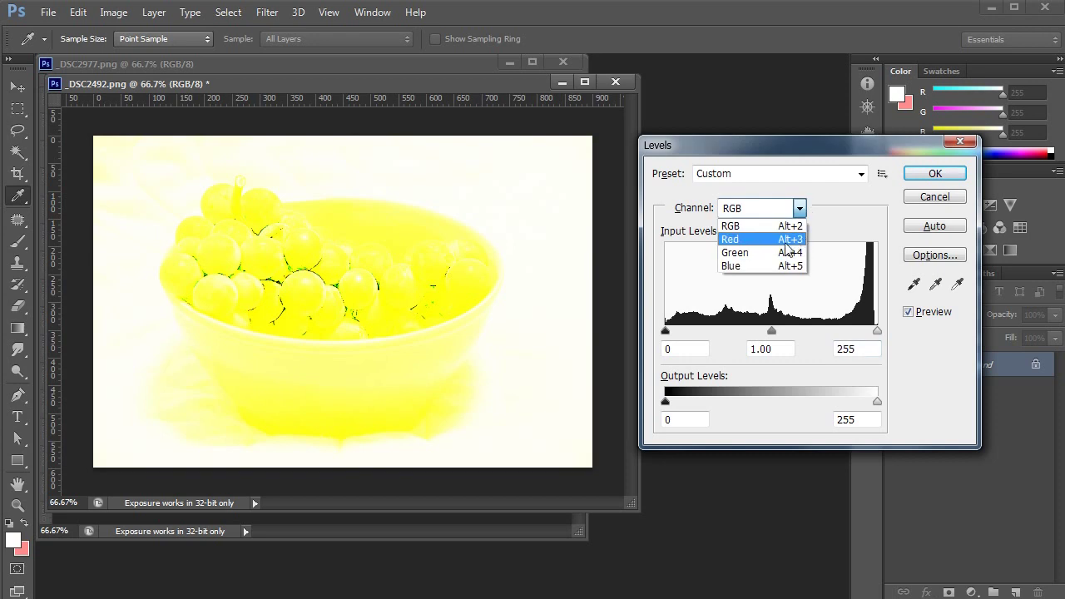
click(782, 253)
drag(670, 333, 922, 334)
click(798, 209)
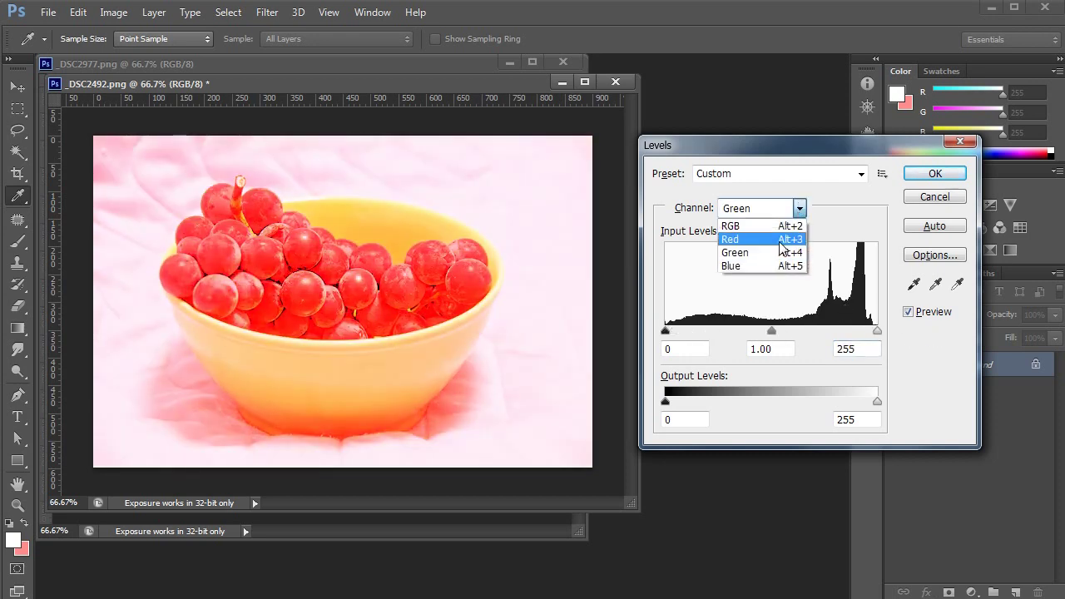
click(736, 239)
drag(671, 332, 935, 332)
- Raise the Red channel's black input level to 253, reduce it to 187, and restore it to 0
drag(667, 331, 879, 338)
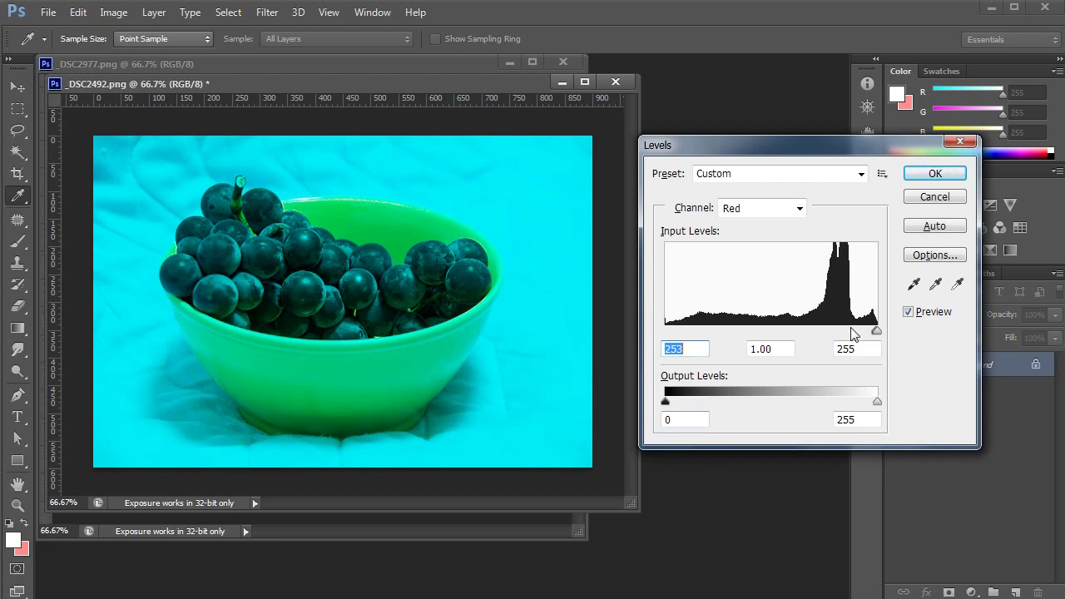
drag(874, 339, 870, 336)
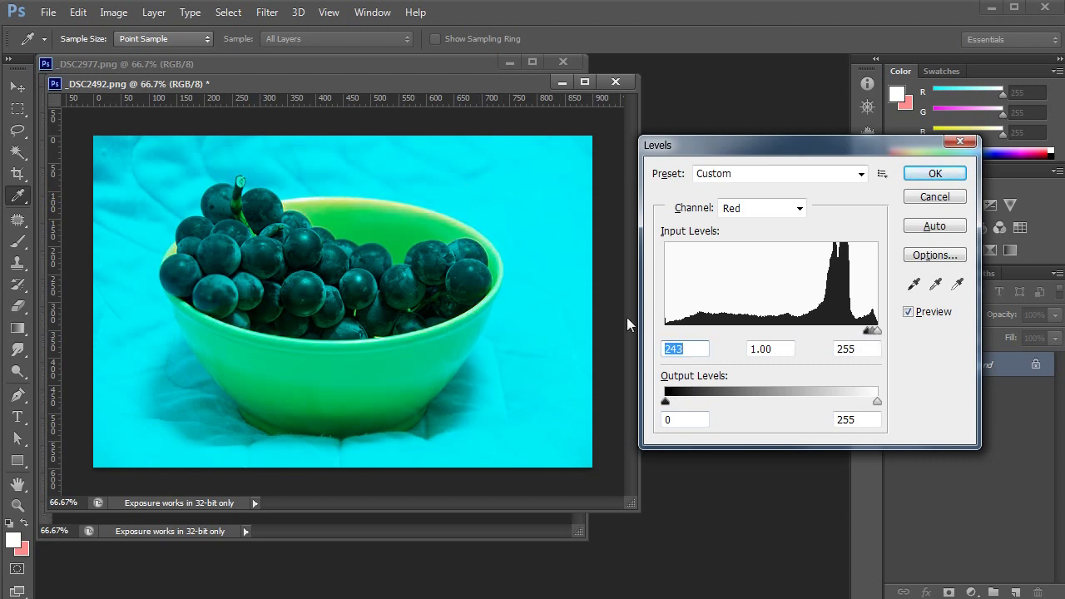
drag(867, 334, 821, 335)
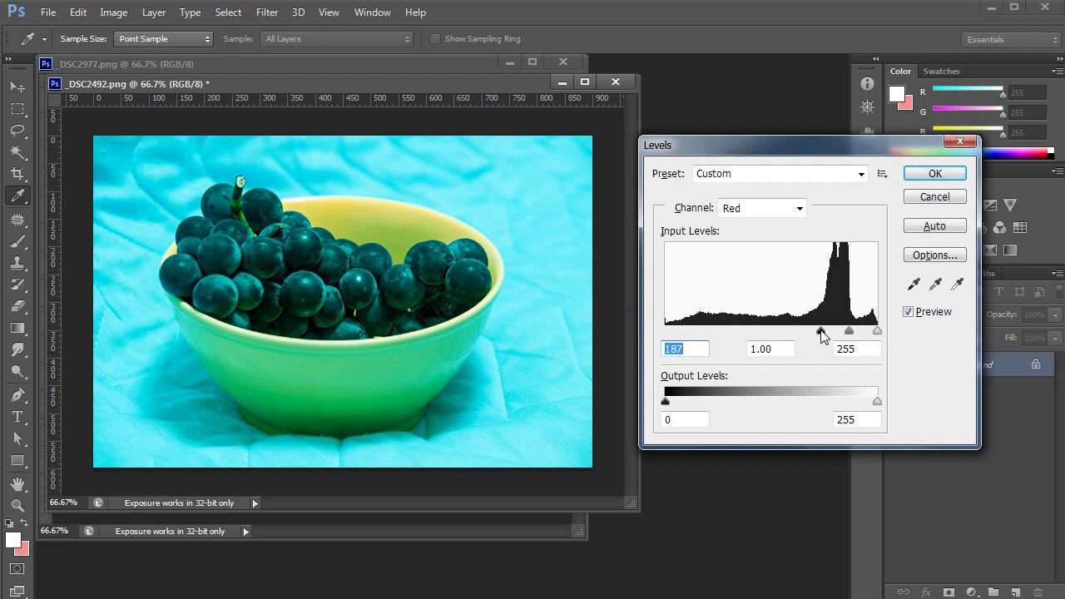
text(0)
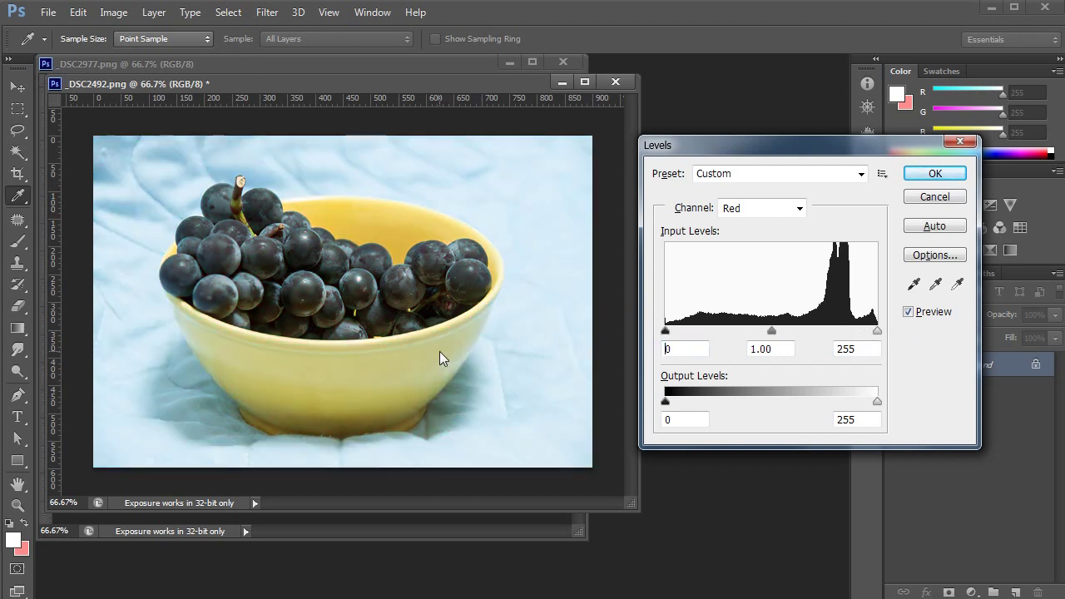
drag(664, 331, 513, 326)
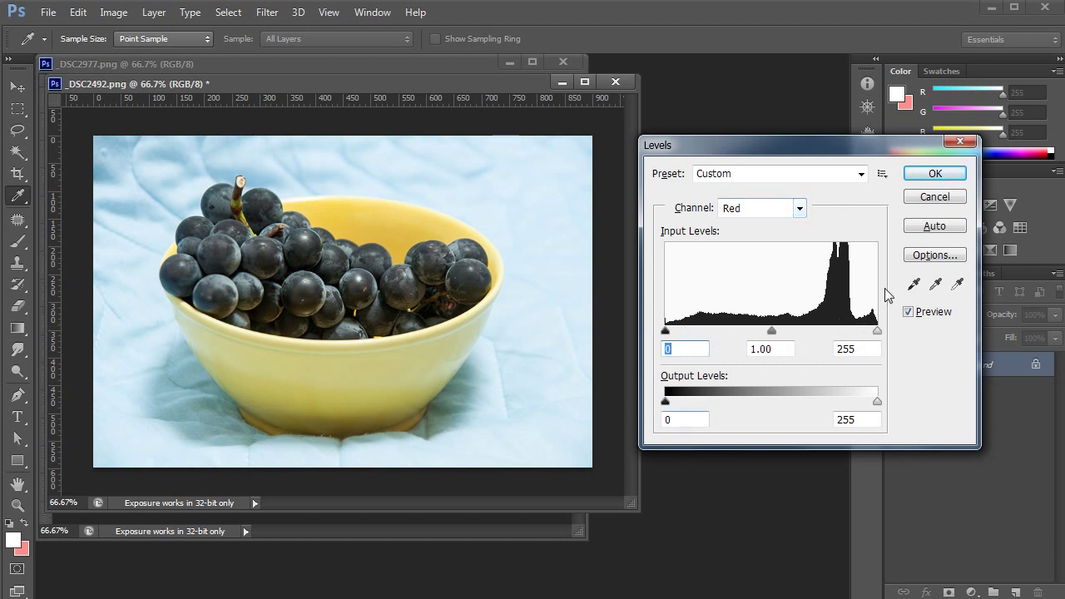
- Try the Red channel's output levels with black at 183 and with white at 70, restoring each to 0 and 255
drag(668, 407, 605, 410)
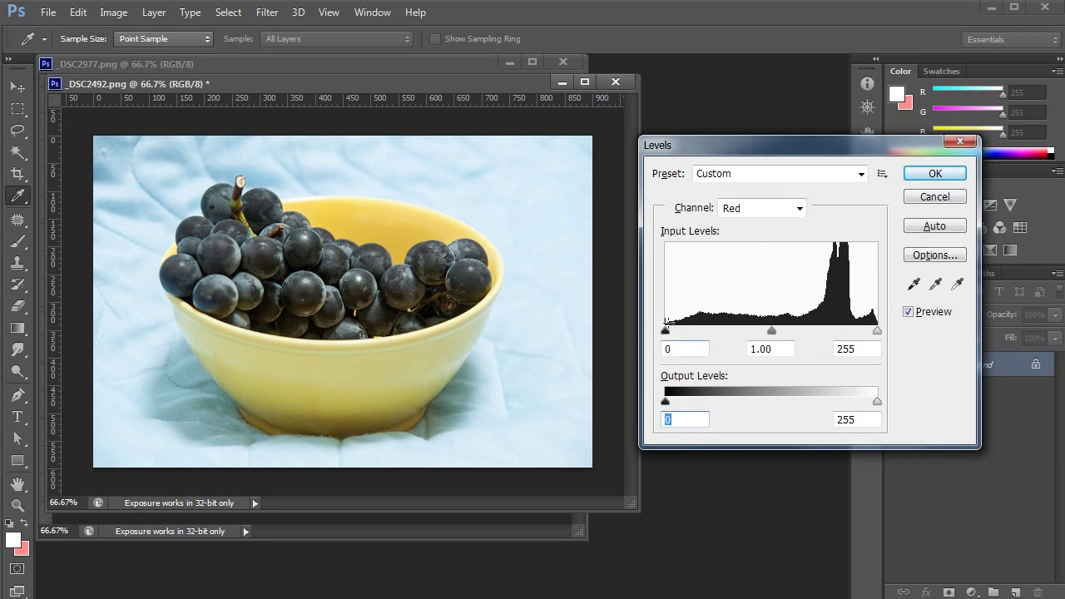
drag(875, 401, 965, 401)
drag(666, 403, 817, 409)
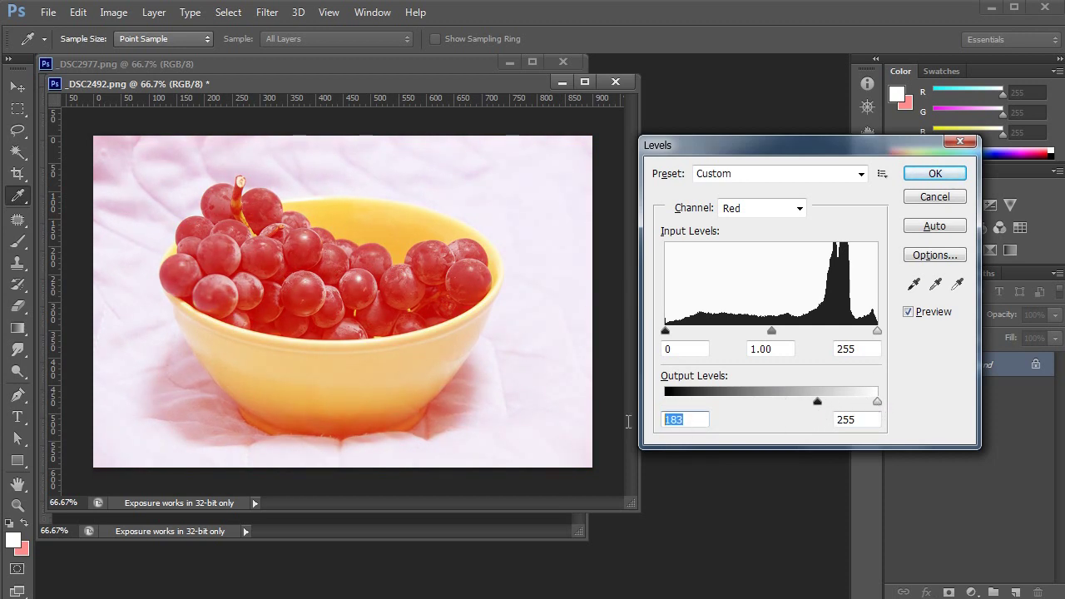
key(Tab)
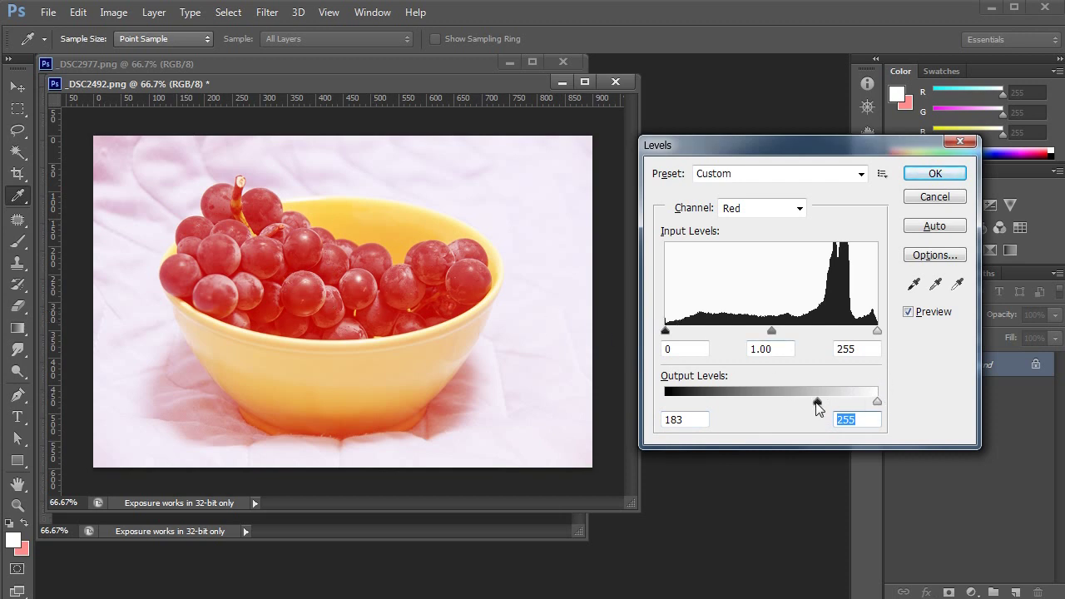
drag(815, 404, 629, 398)
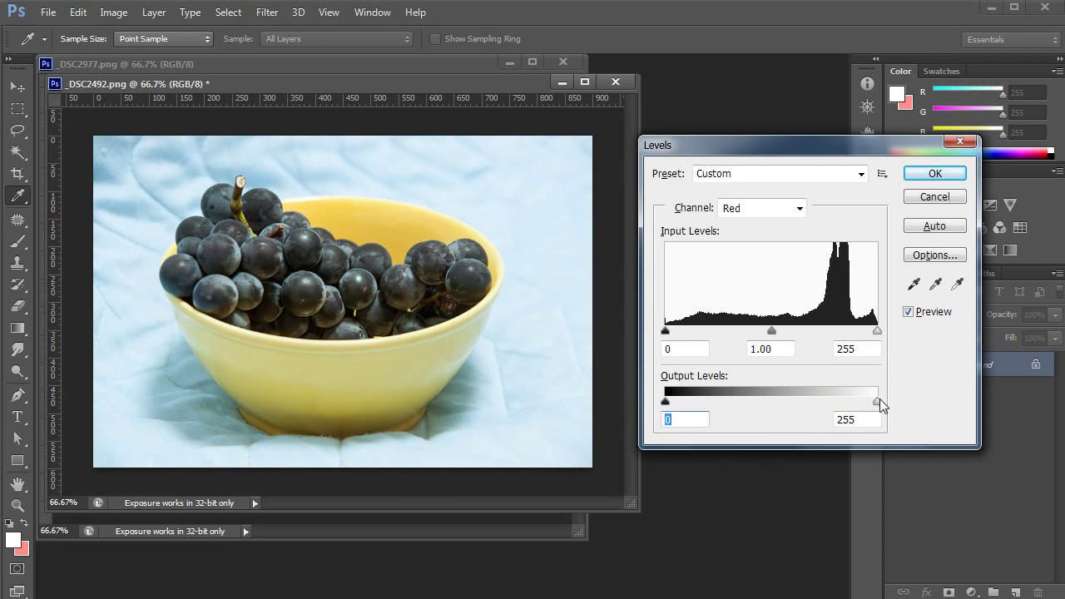
drag(879, 400, 723, 404)
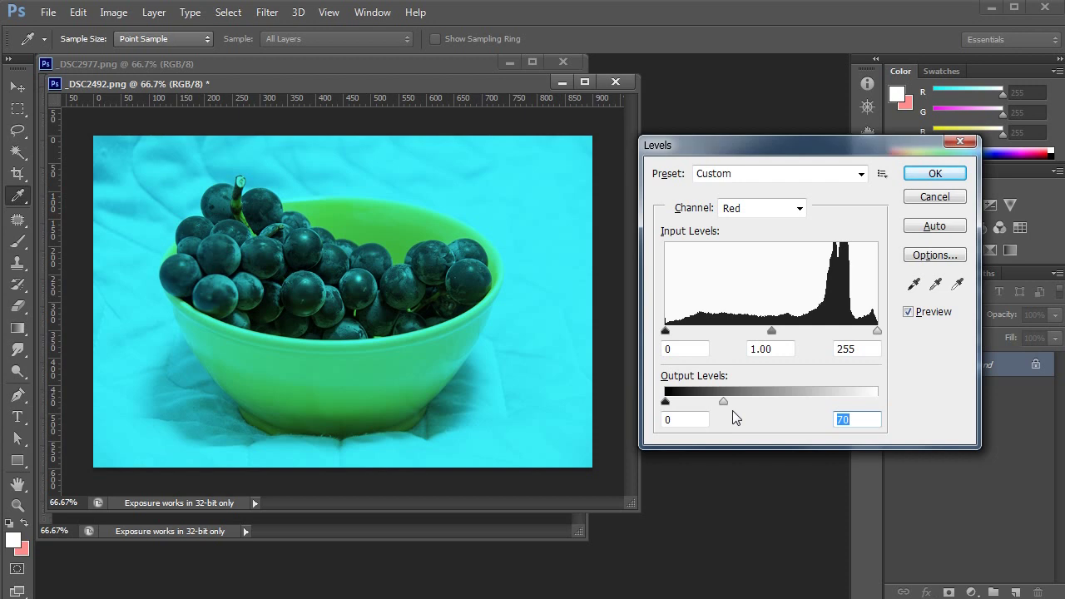
drag(725, 401, 929, 416)
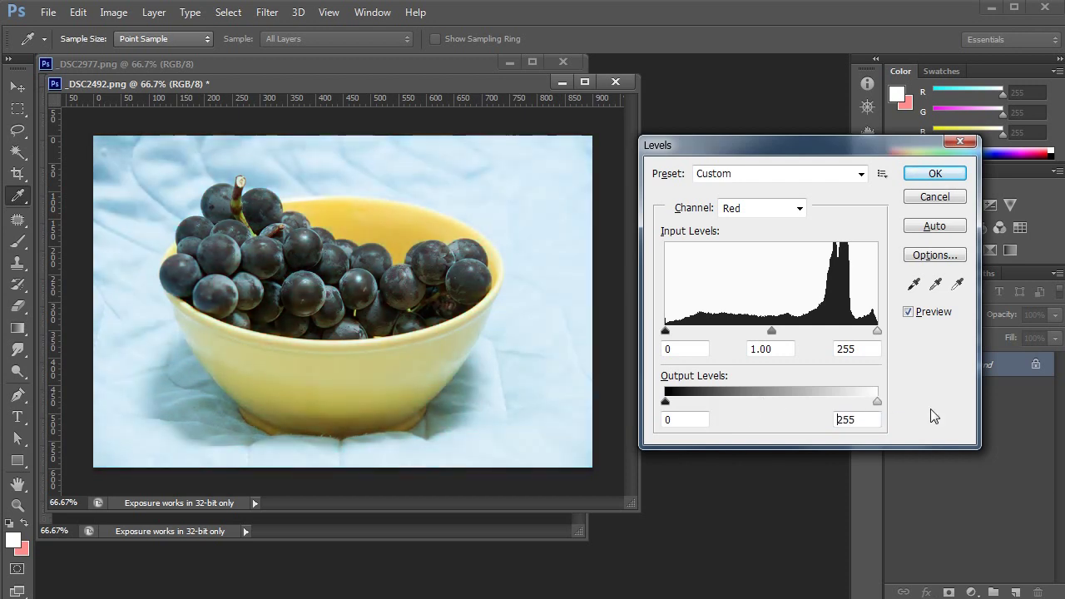
- Invert the Red channel's output levels to 255 for black and 0 for white, and return the black output to 0
drag(666, 405, 990, 391)
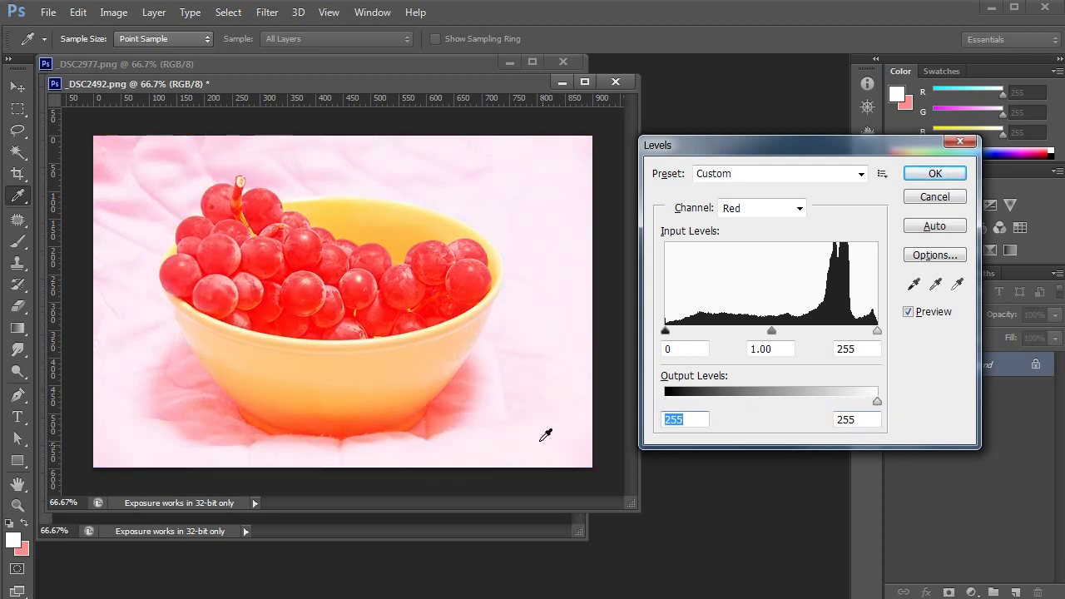
drag(877, 404, 544, 413)
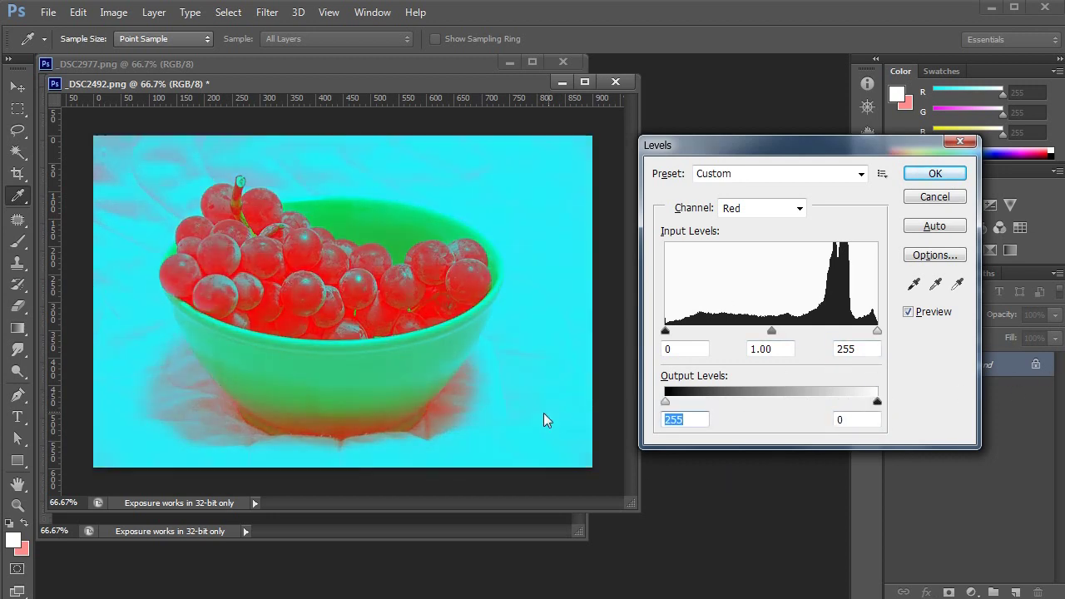
drag(875, 405, 358, 420)
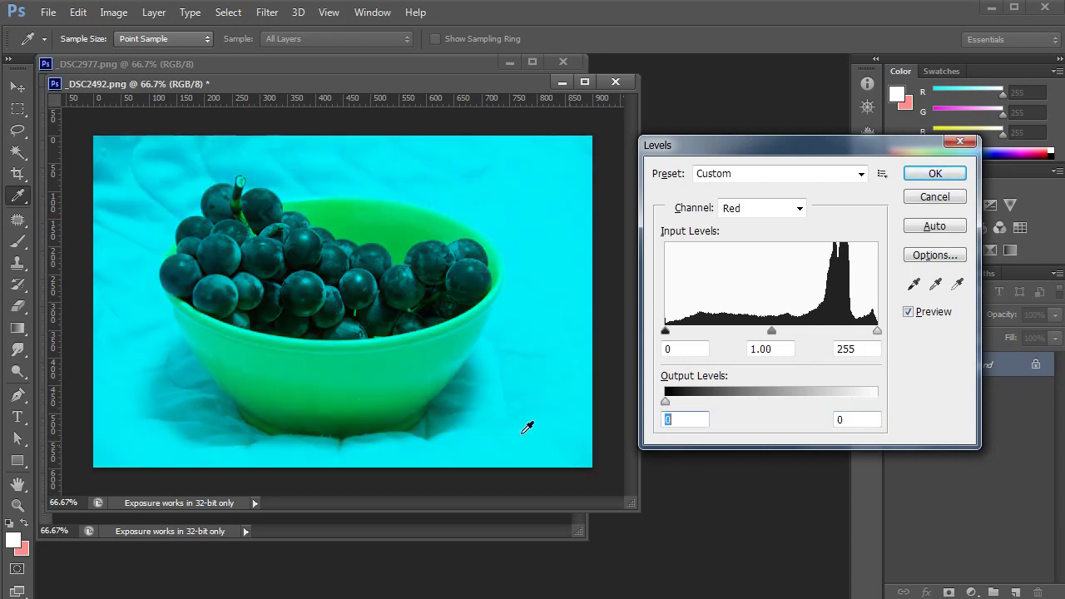
- Try Red input levels of 65 and 186 with both output levels at 255, and restore the input levels to 0 and 255
drag(666, 331, 819, 333)
click(687, 420)
click(853, 419)
drag(667, 404, 1000, 394)
drag(762, 402, 982, 386)
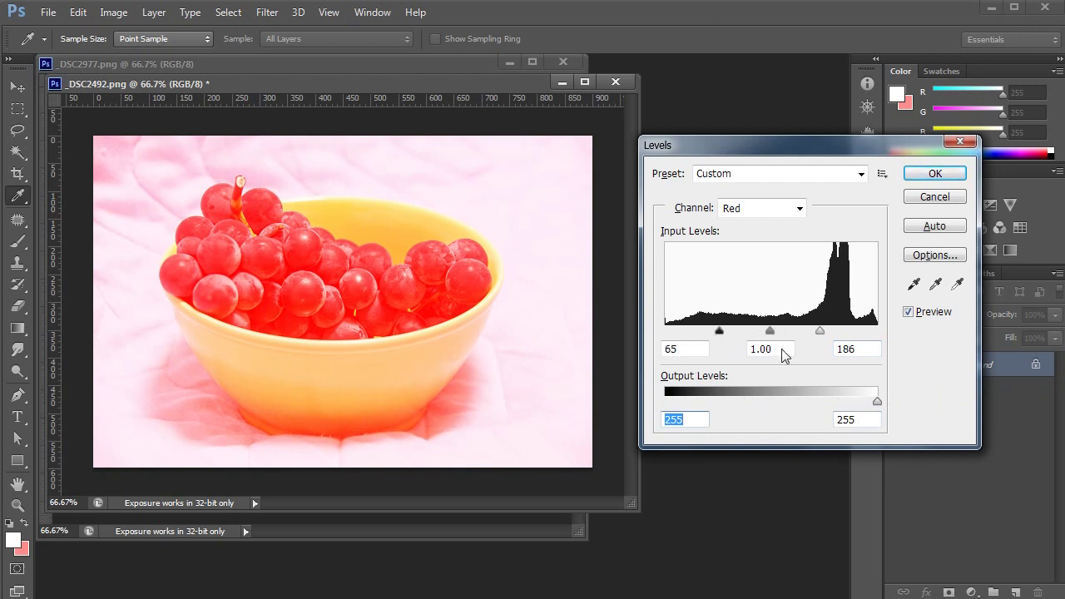
drag(728, 331, 664, 331)
drag(821, 332, 951, 328)
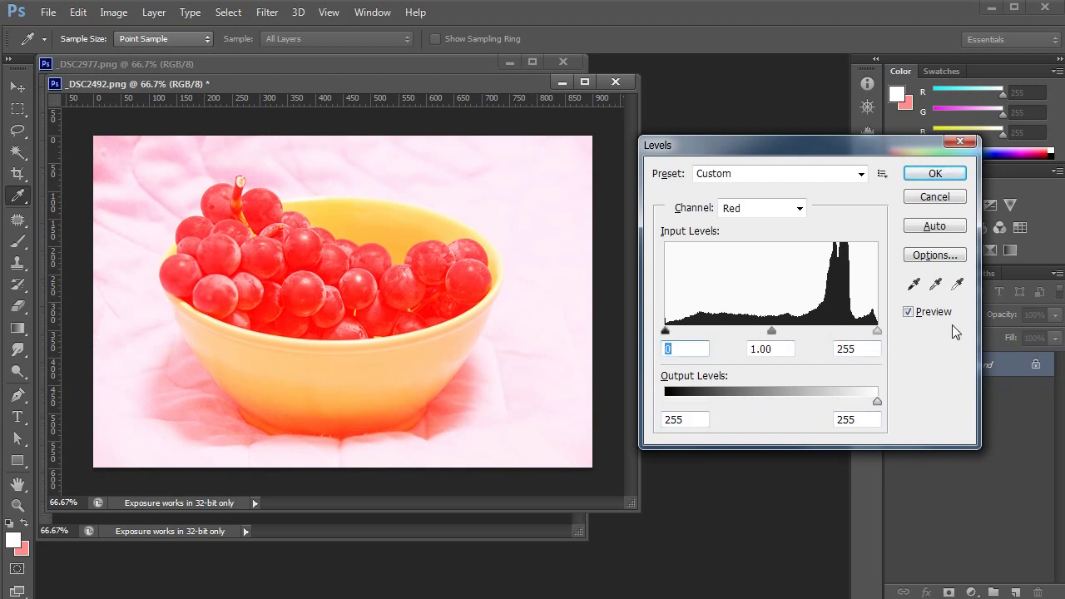
click(796, 208)
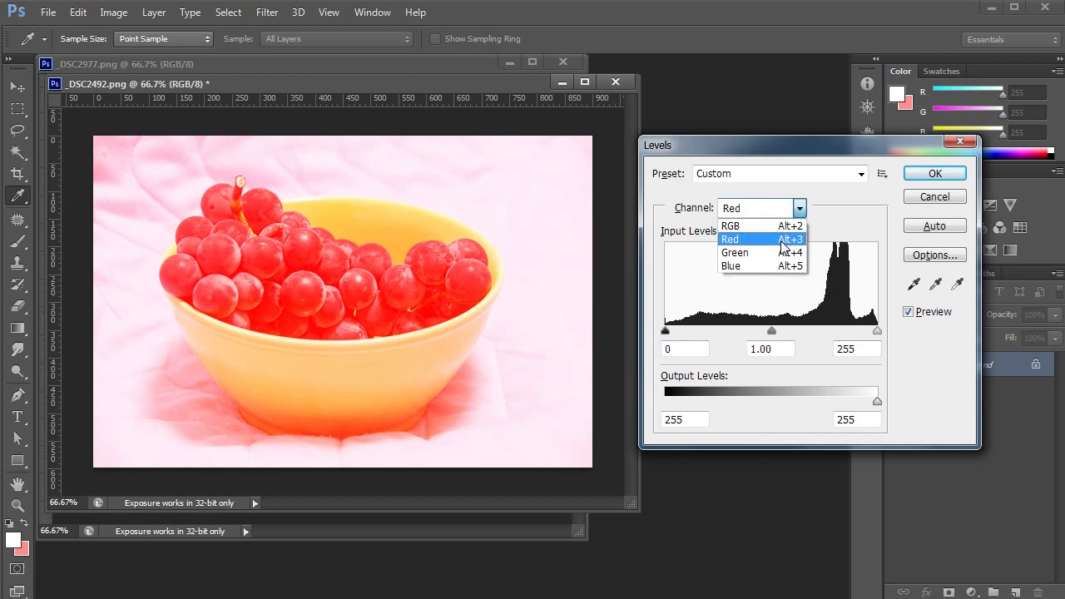
click(782, 248)
click(876, 344)
click(936, 313)
click(935, 313)
click(798, 208)
click(795, 242)
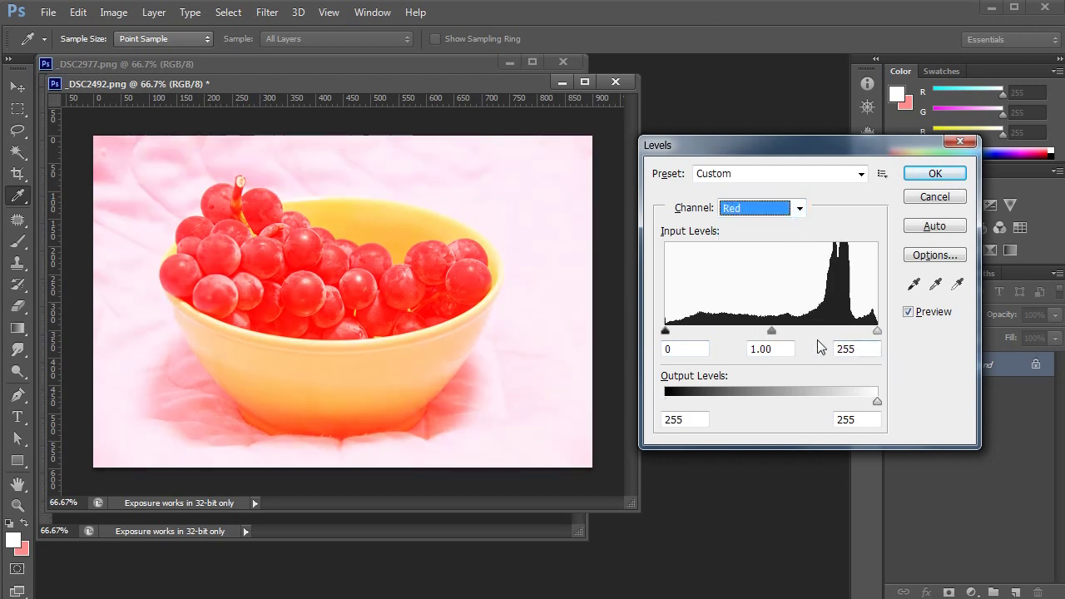
- Set the Red channel's white output level to 153, and restore the output levels to 0 for black and 255 for white
drag(877, 402, 794, 408)
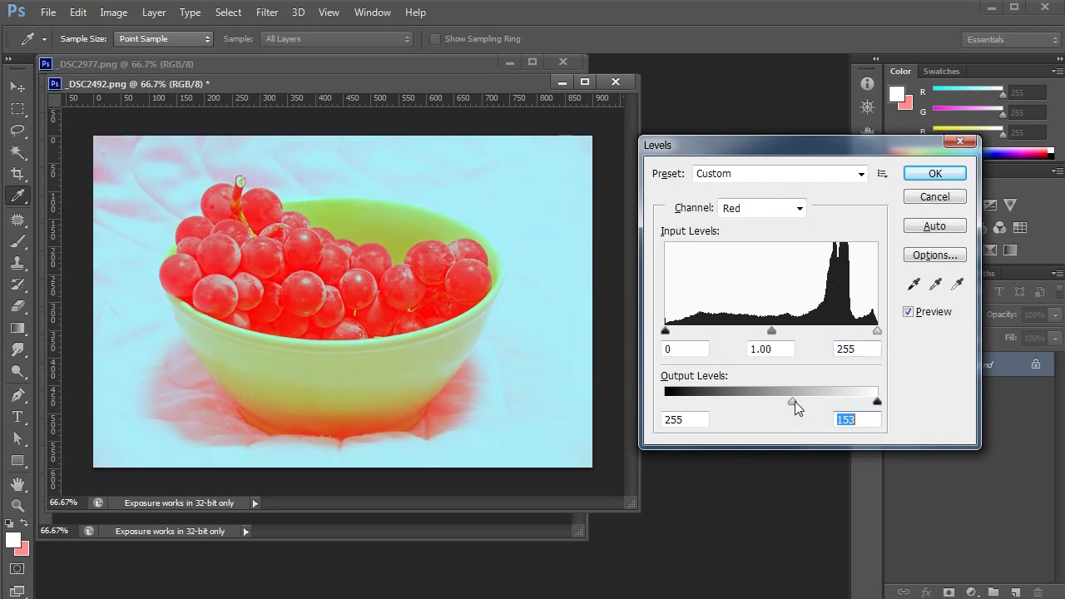
drag(873, 408, 551, 411)
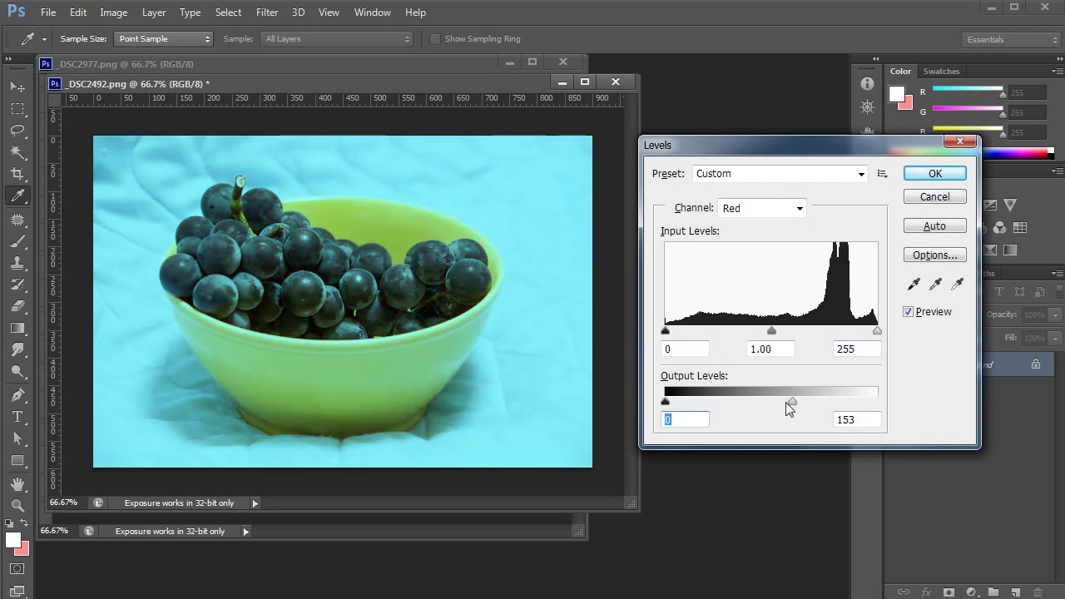
drag(789, 404, 946, 397)
- Choose the Green channel, lower its white input level to 12, and restore it to 255
click(800, 209)
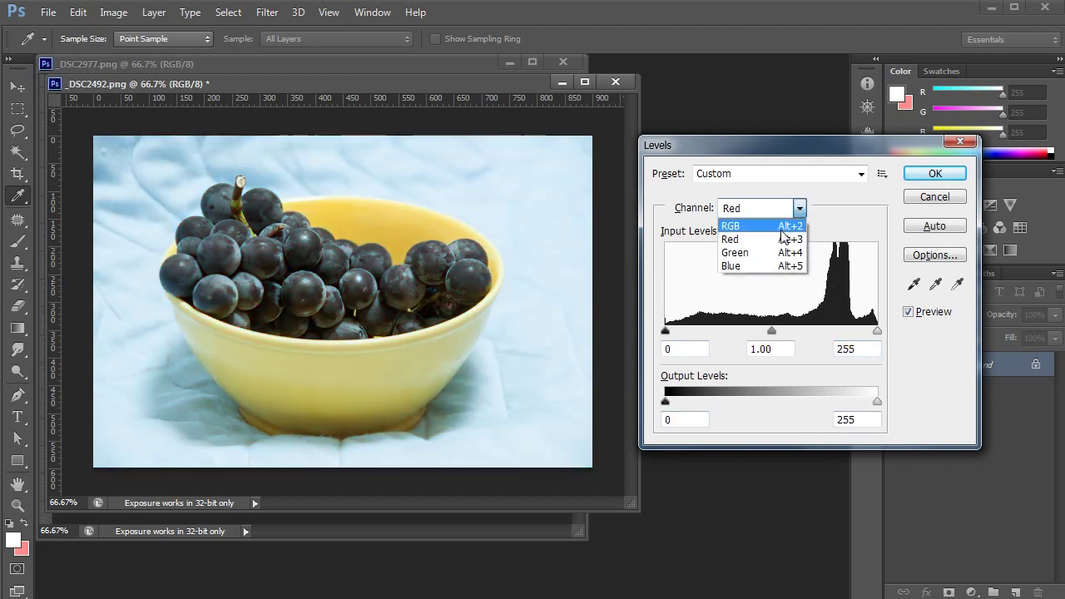
click(769, 258)
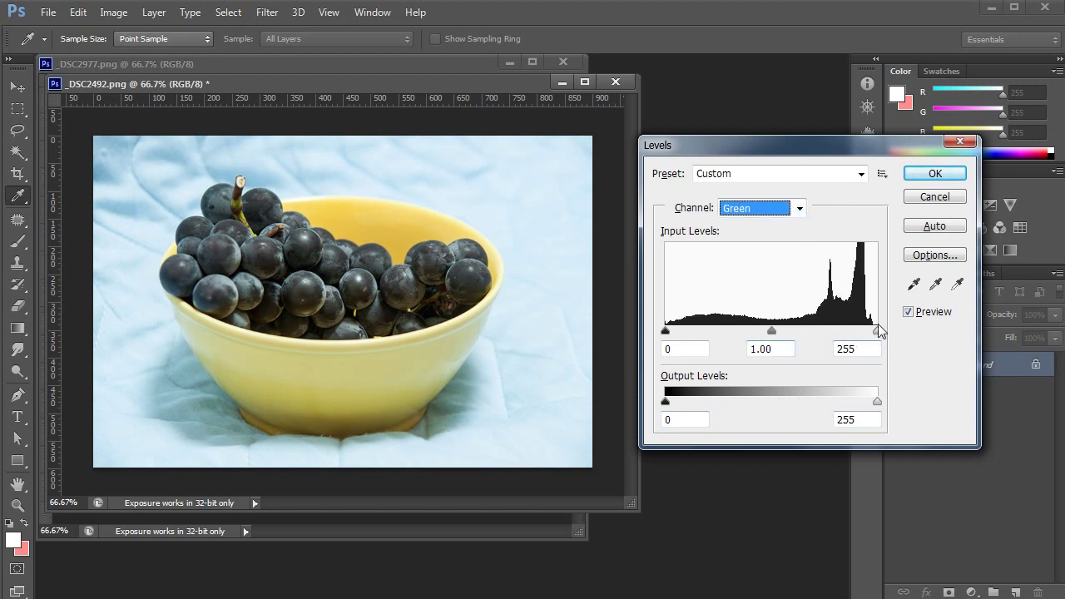
drag(876, 332, 674, 334)
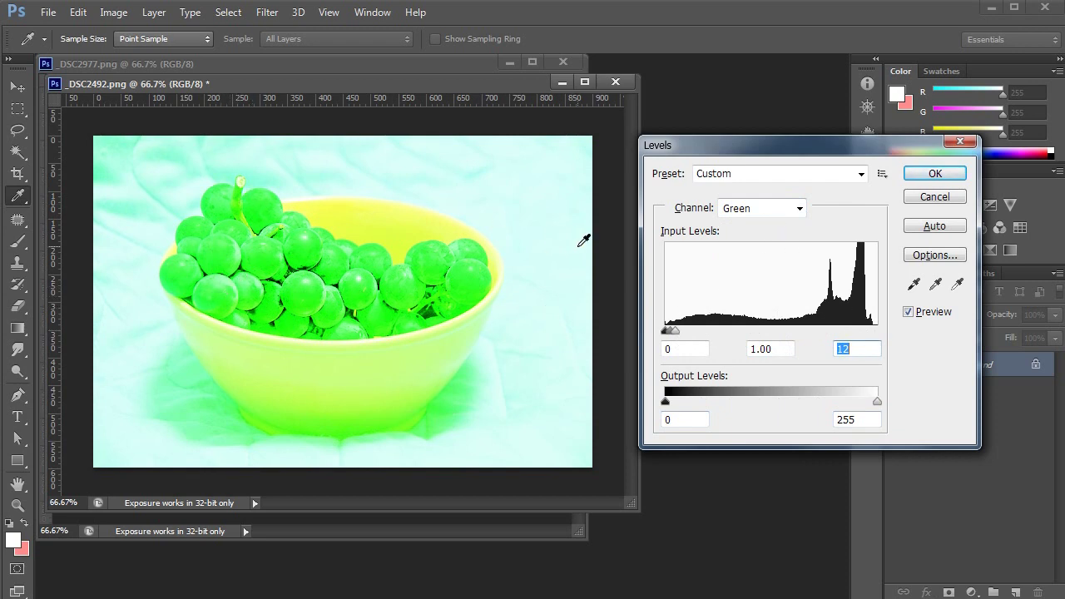
drag(674, 333, 877, 333)
- Raise the Green channel's black input level to 247 and restore it to 0, keeping the output levels at 0 and 255
drag(666, 332, 873, 349)
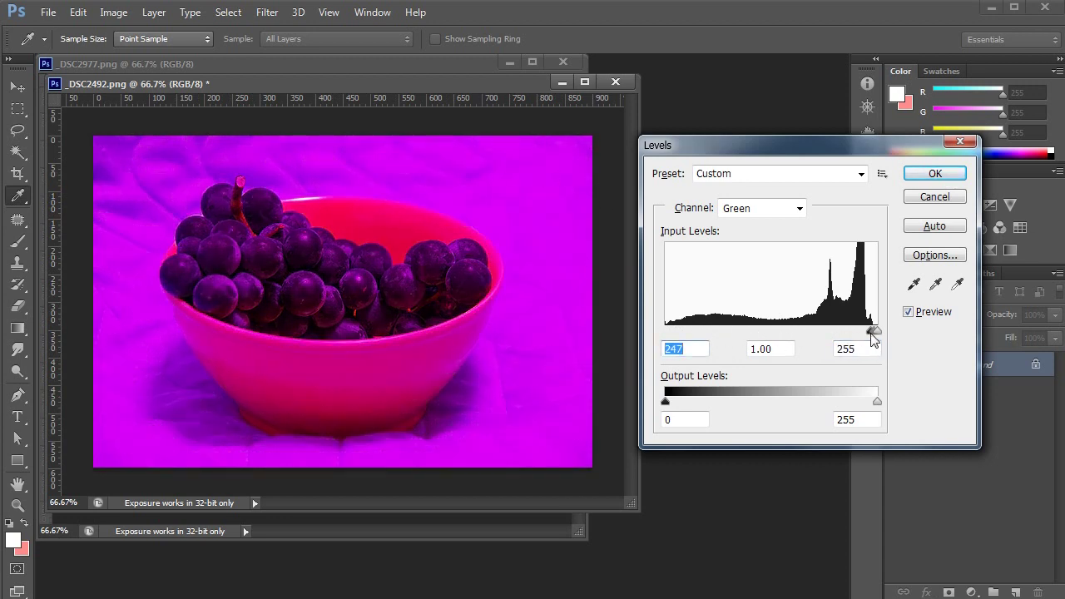
drag(870, 332, 507, 346)
drag(874, 404, 955, 398)
drag(670, 405, 507, 408)
- Switch the Levels adjustment to the Blue channel
click(806, 213)
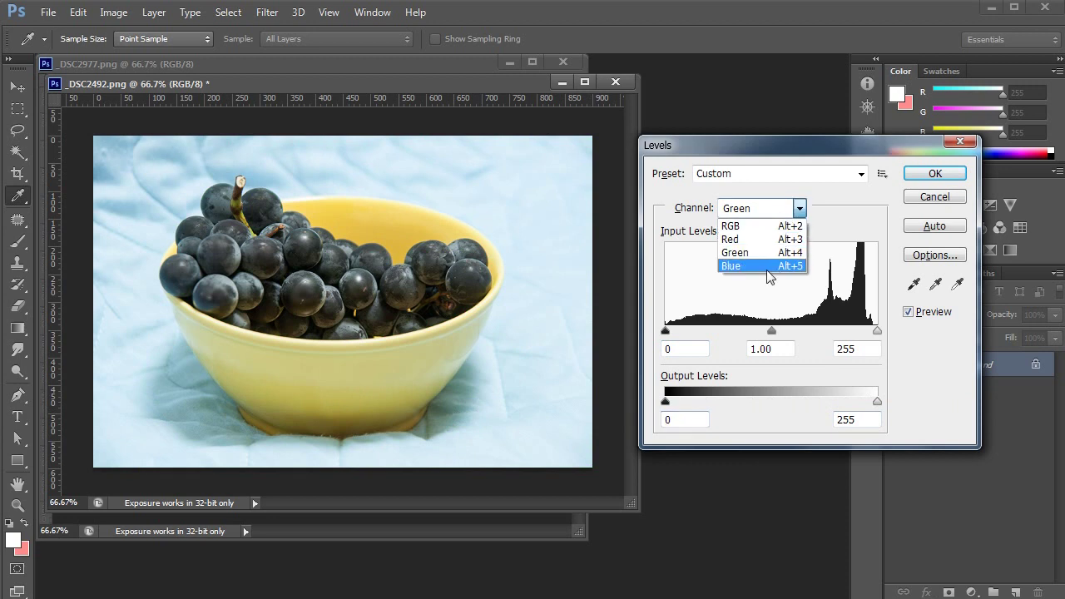
click(774, 267)
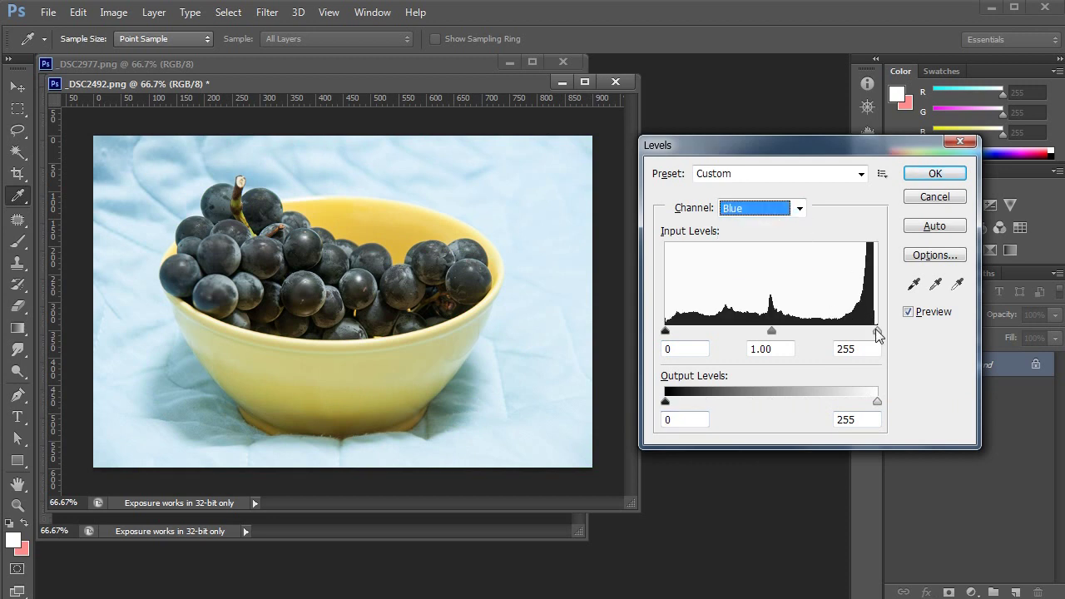